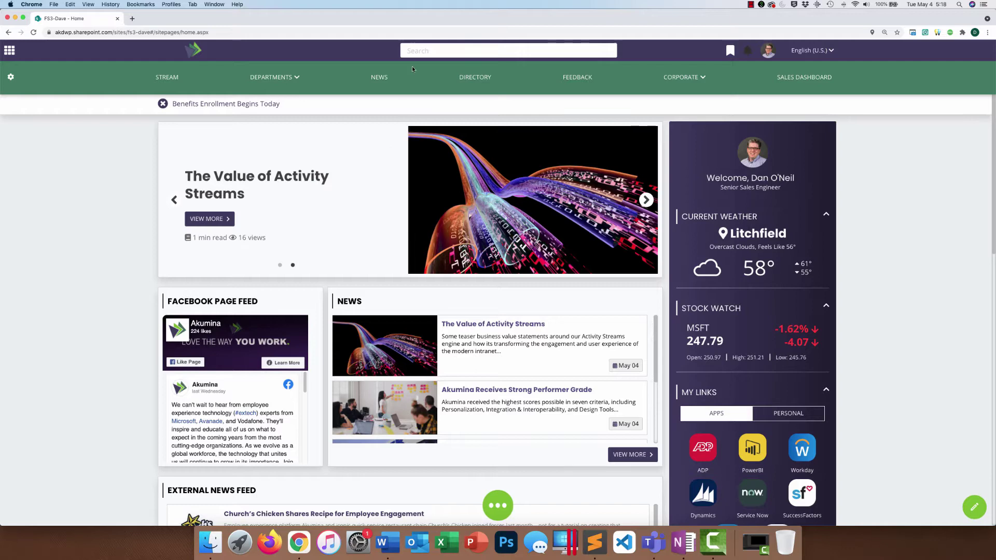
- Search the intranet for 'Akumina' from the header box to open the full document results
{"action": "type", "text": "Akumina"}
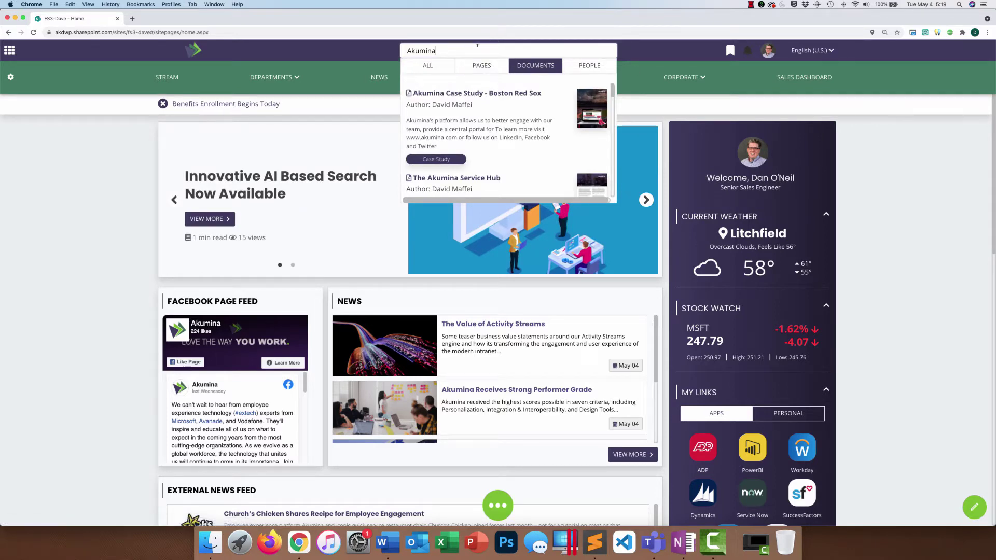
{"action": "key", "text": "Return"}
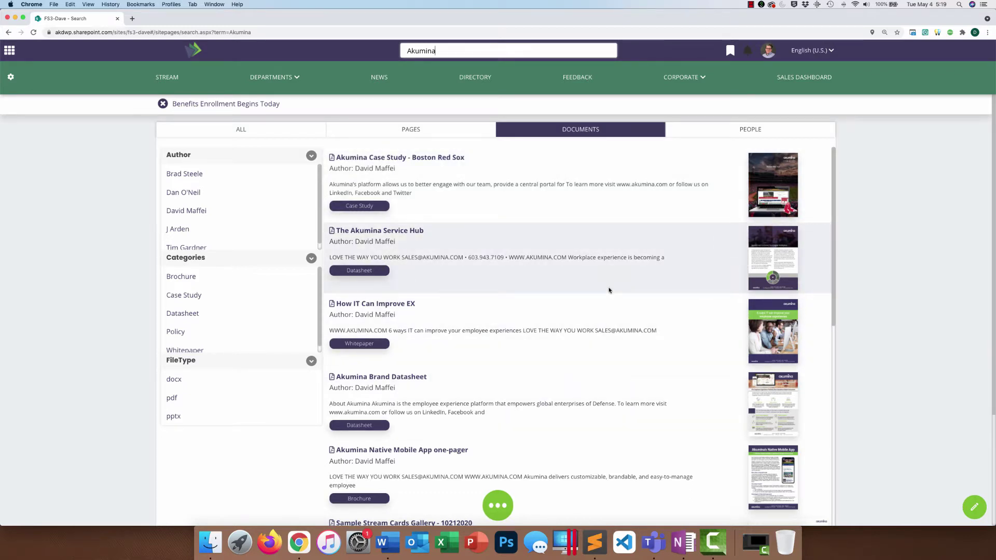
- Switch the 'Akumina' results to the Pages tab to list site page hits
{"action": "left_click", "coordinate": [457, 127]}
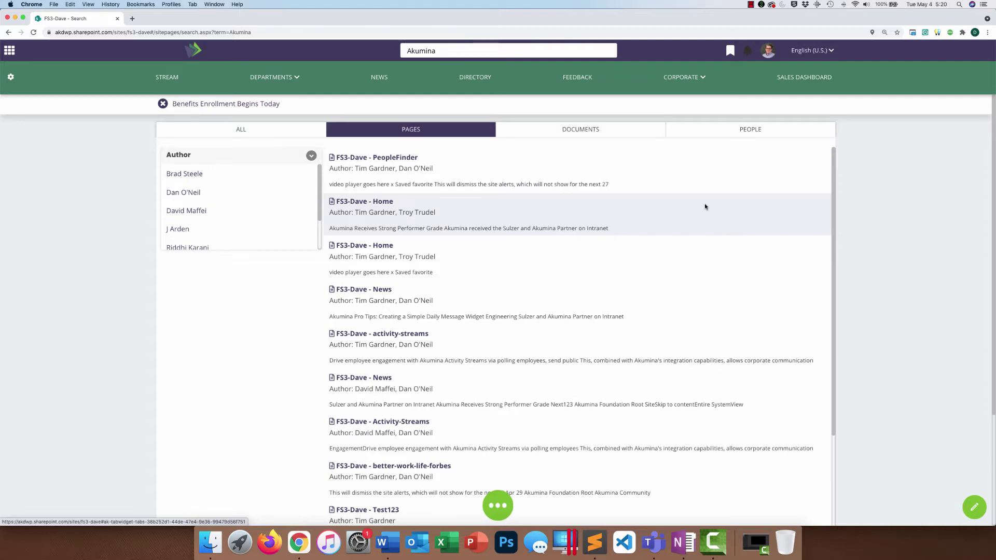
- Enable widget edit mode and open Widget Manager for the 'Content Tab Results' widget
{"action": "left_click", "coordinate": [498, 499]}
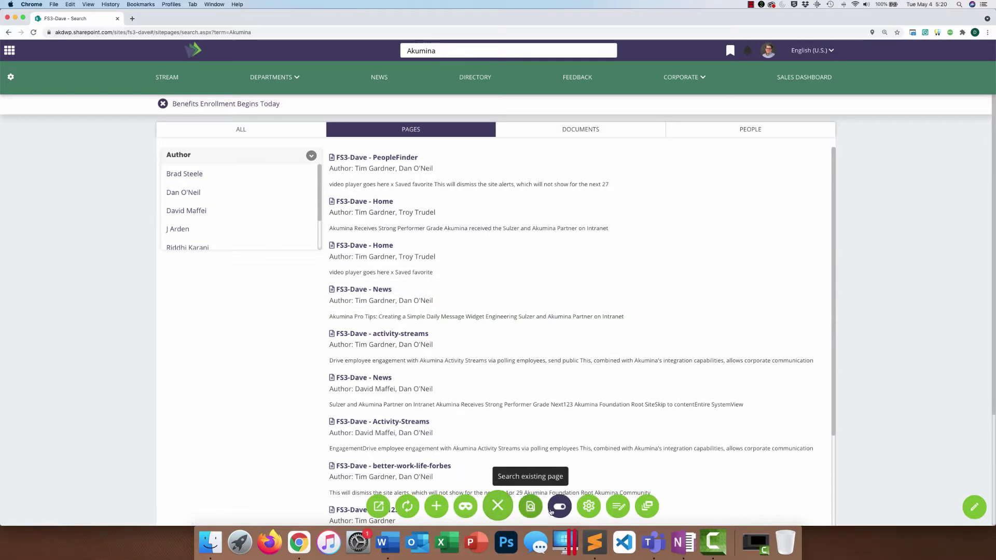
{"action": "left_click", "coordinate": [589, 505]}
{"action": "mouse_move", "coordinate": [249, 205]}
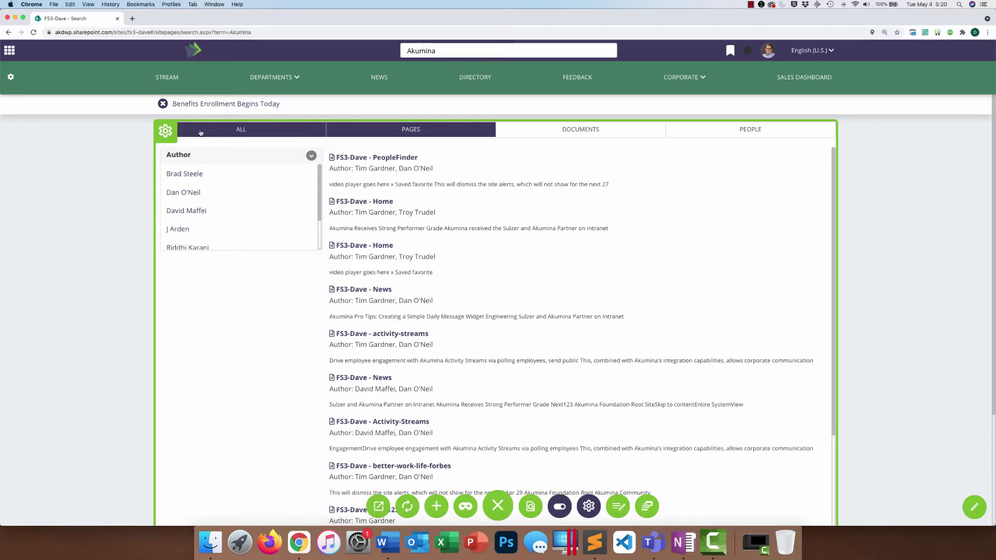
{"action": "mouse_move", "coordinate": [168, 156]}
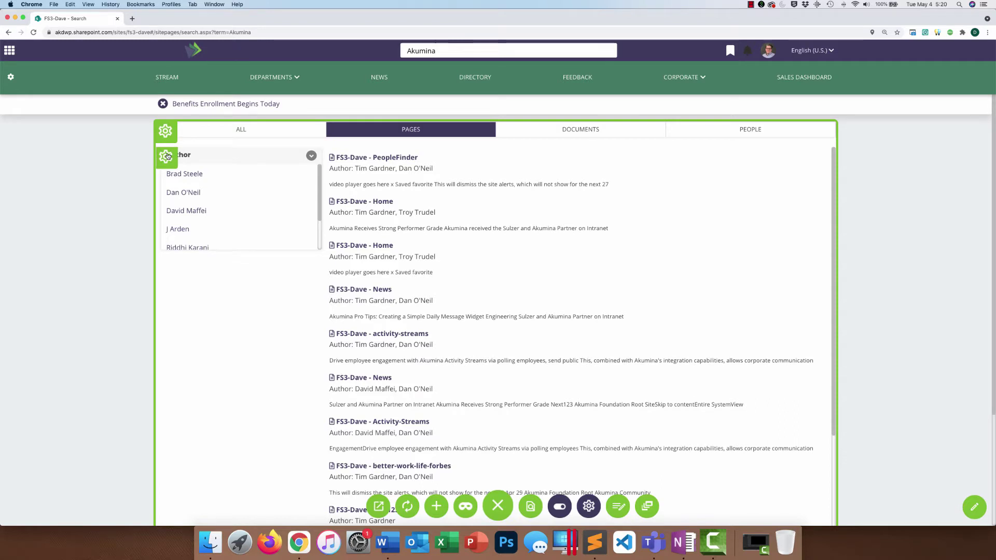
{"action": "left_click", "coordinate": [167, 156]}
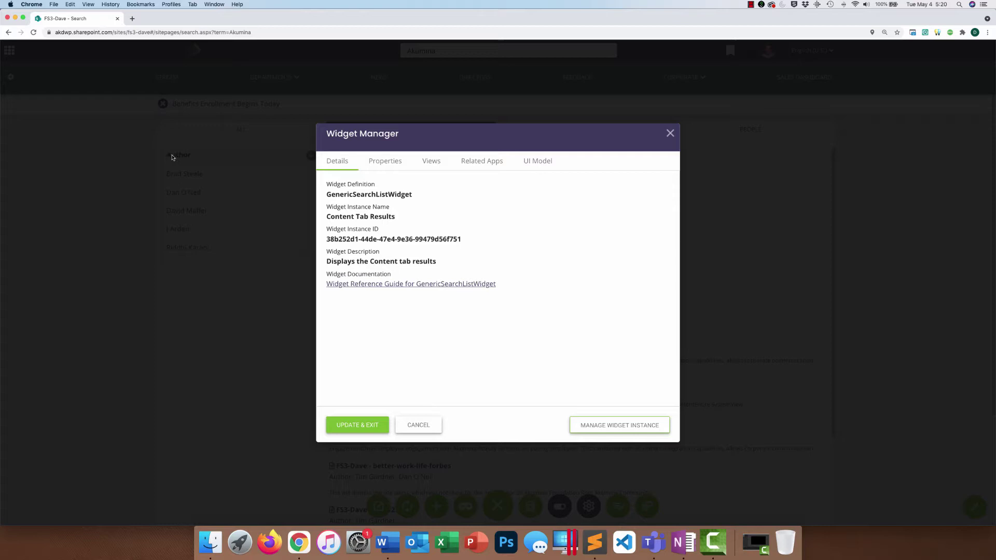
- Show the widget's Properties and inspect the Query filtering STS_ListItem under Lists/PageData_AK
{"action": "left_click", "coordinate": [387, 163]}
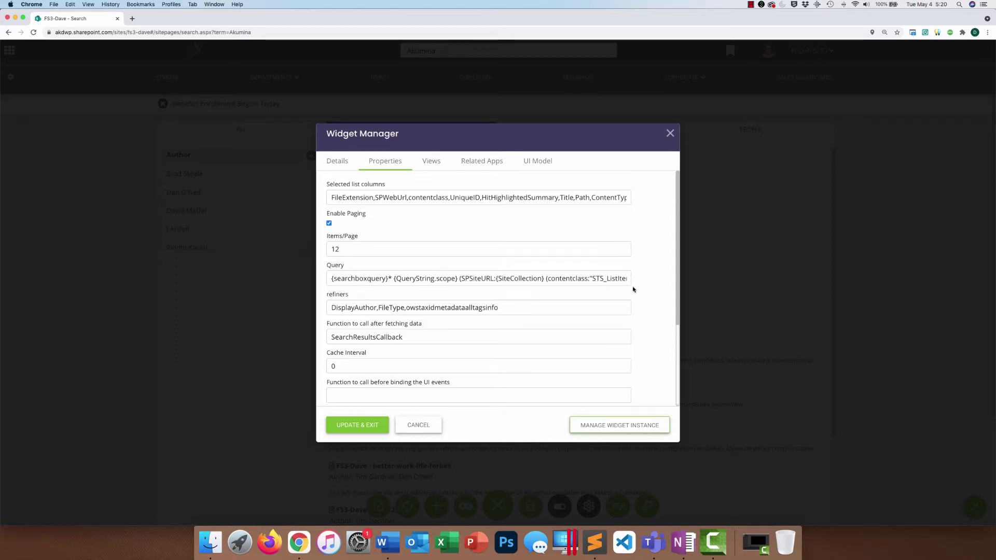
{"action": "left_click", "coordinate": [571, 278]}
{"action": "left_click_drag", "start_coordinate": [571, 278], "coordinate": [630, 279]}
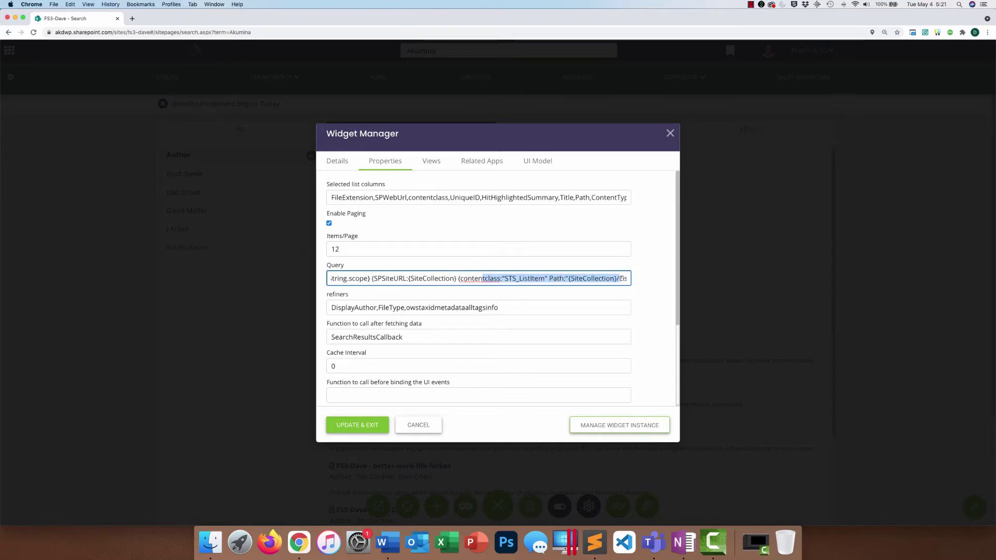
{"action": "left_click_drag", "start_coordinate": [587, 278], "coordinate": [611, 278]}
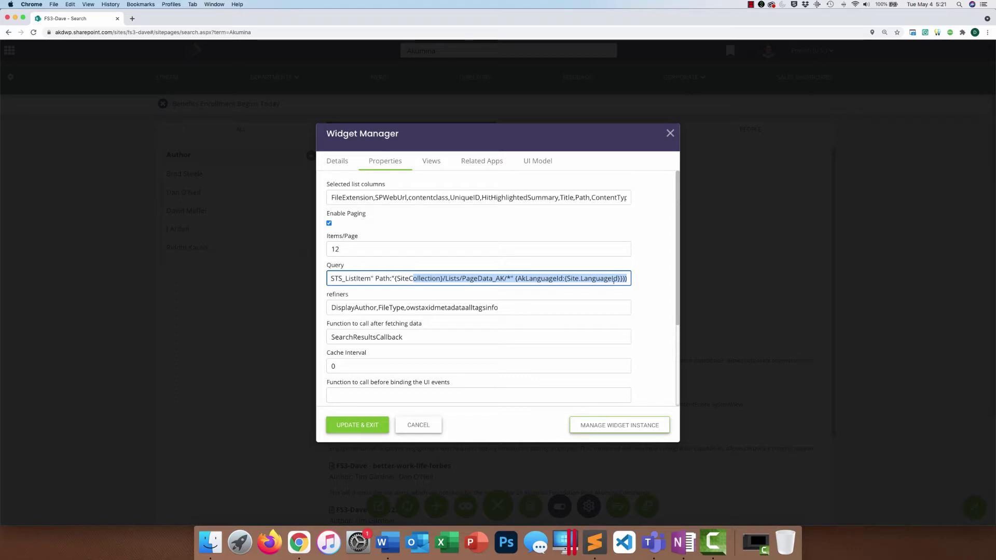
- Duplicate the search page tab and navigate through Site settings to Manage Result Sources
{"action": "right_click", "coordinate": [76, 17]}
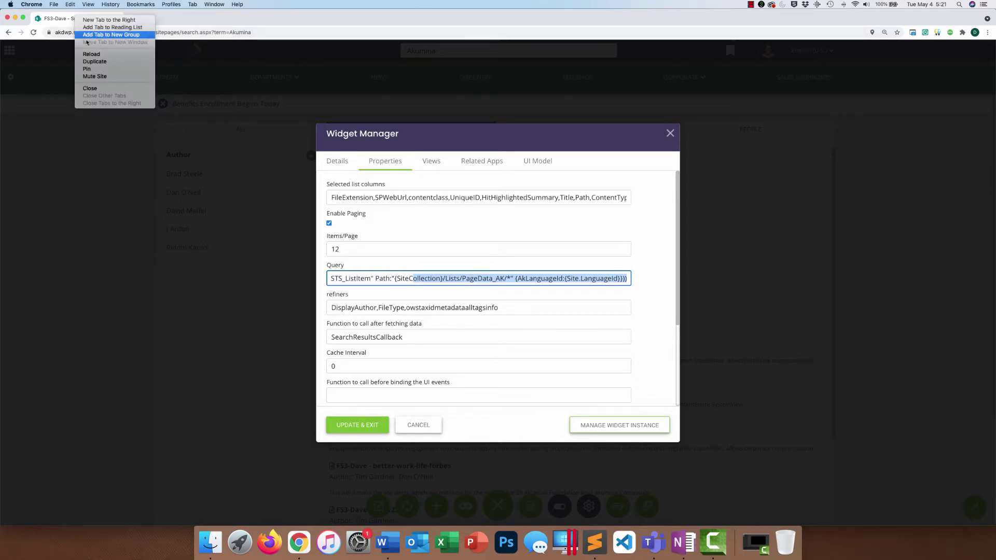
{"action": "left_click", "coordinate": [95, 62]}
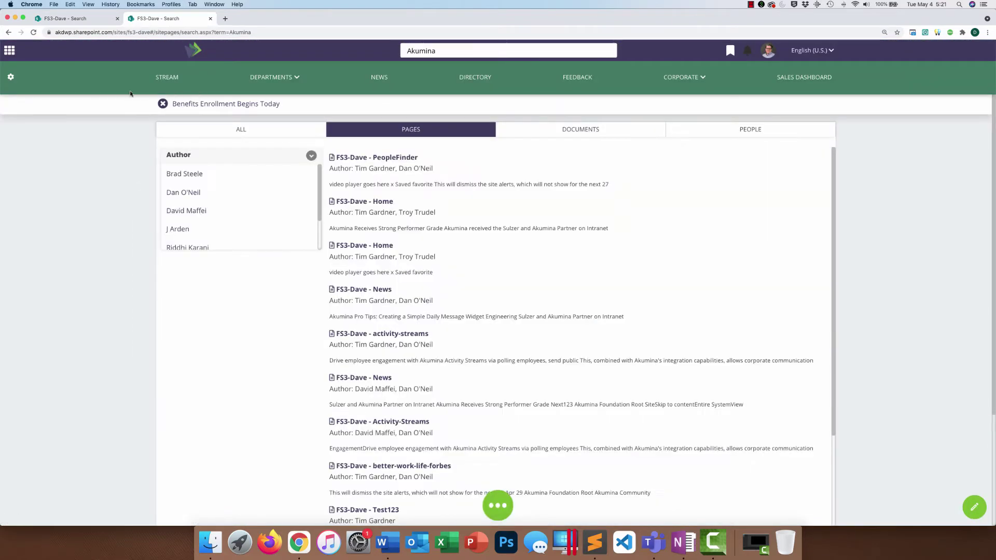
{"action": "left_click", "coordinate": [11, 79]}
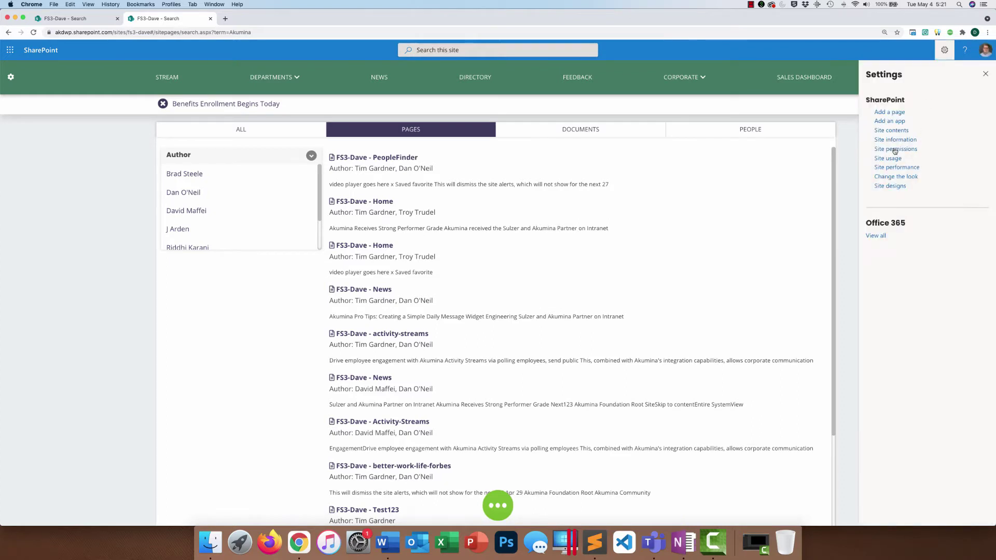
{"action": "left_click", "coordinate": [894, 131]}
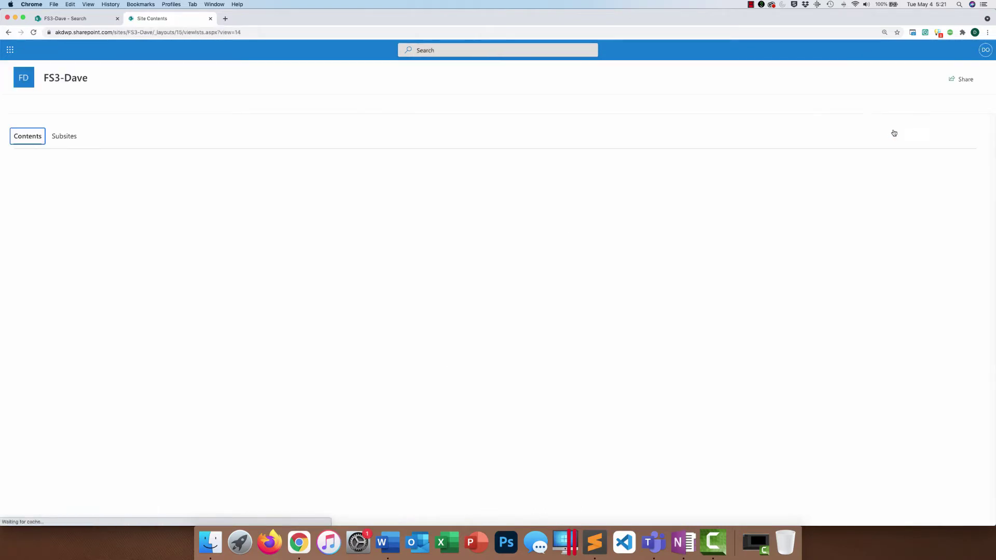
{"action": "left_click", "coordinate": [906, 105]}
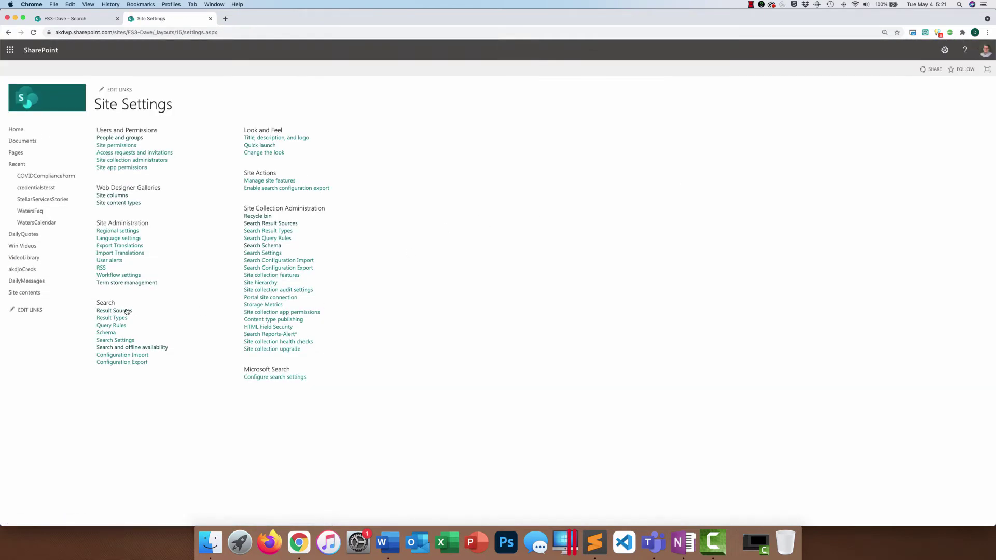
{"action": "left_click", "coordinate": [114, 311]}
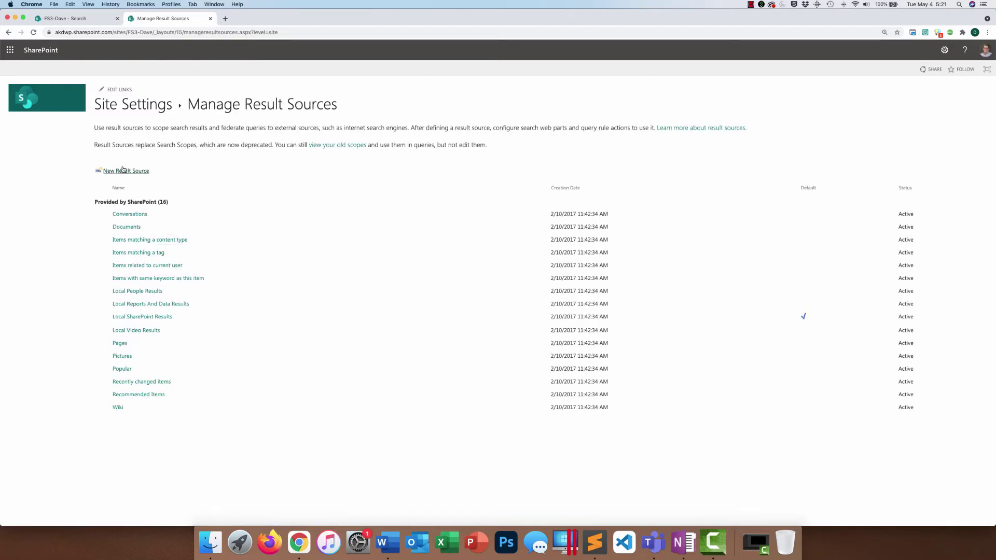
- Create a new result source and launch its Build Your Query dialog
{"action": "left_click", "coordinate": [123, 172]}
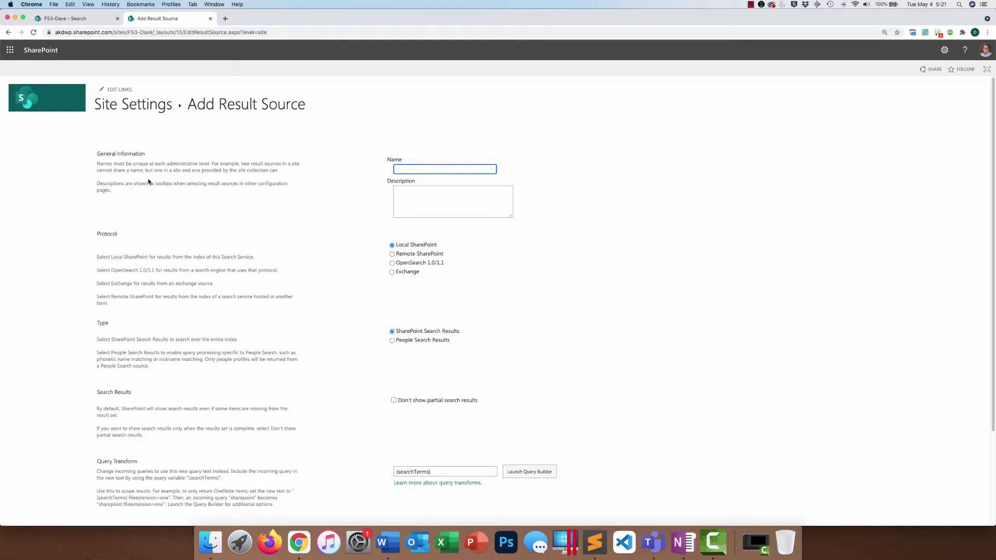
{"action": "left_click", "coordinate": [531, 469]}
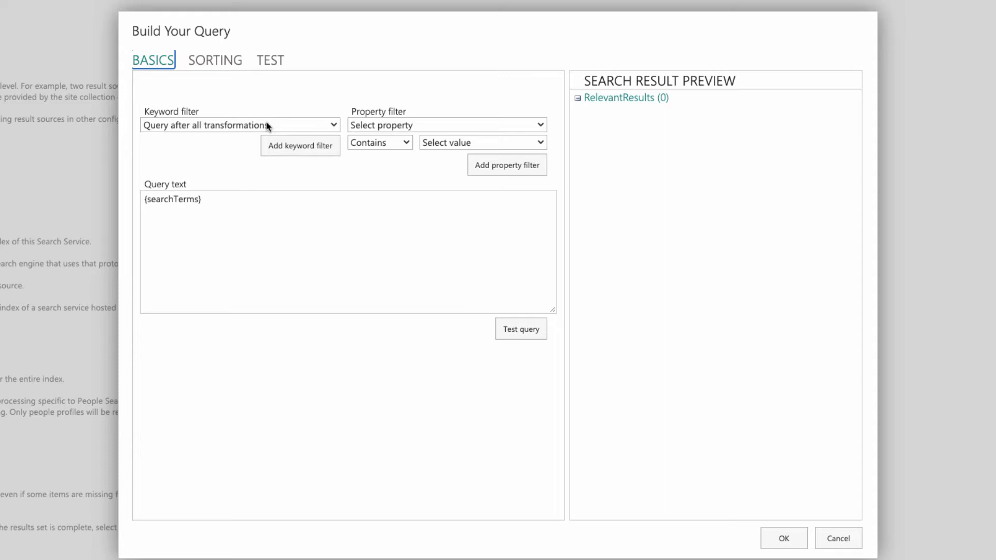
- Add a property filter ContentType Contains AkuminaCalendar to the query
{"action": "left_click", "coordinate": [398, 125]}
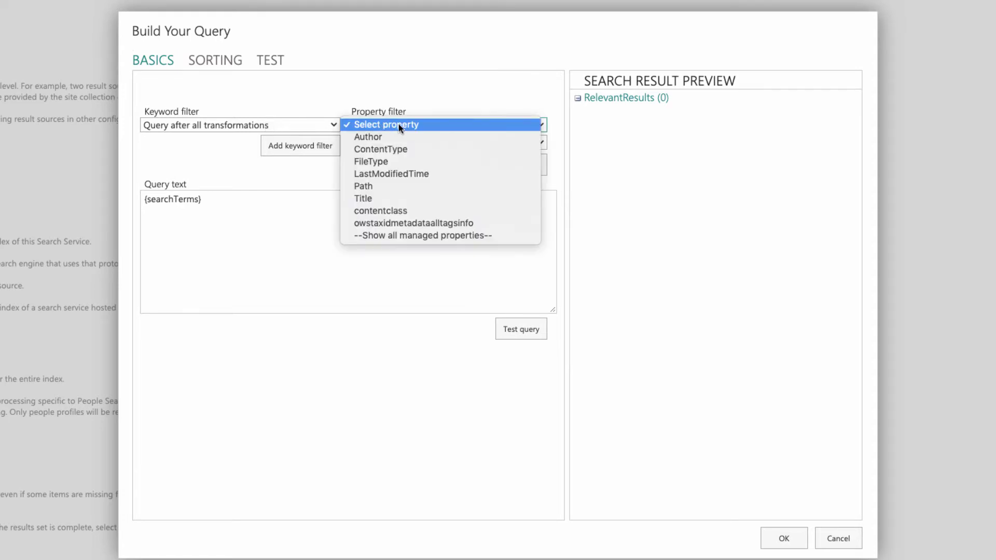
{"action": "left_click", "coordinate": [388, 149]}
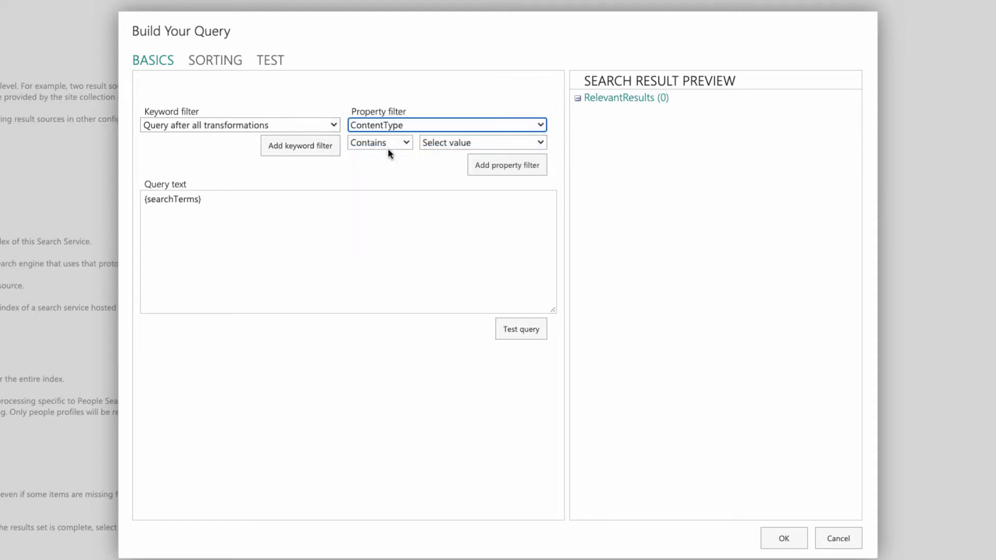
{"action": "left_click", "coordinate": [438, 142]}
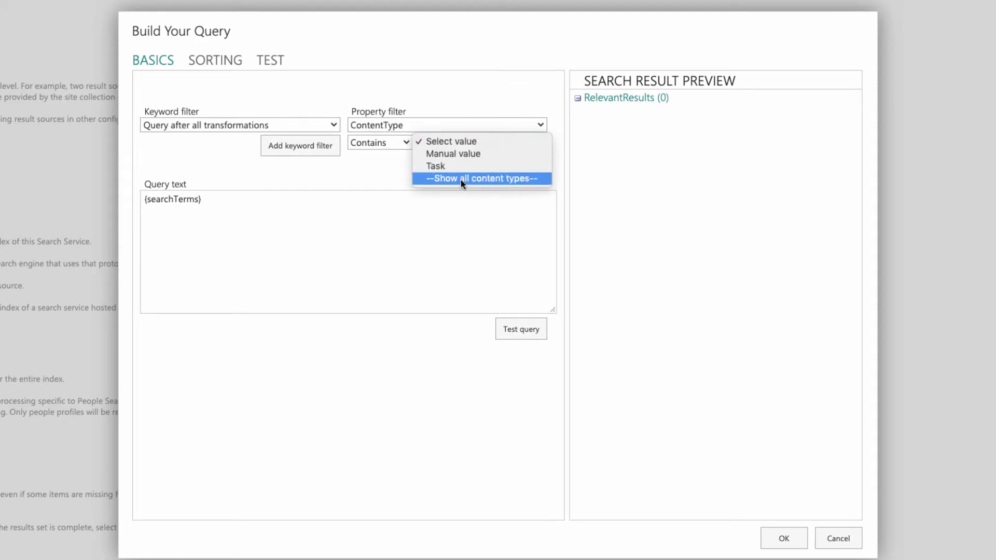
{"action": "left_click", "coordinate": [461, 180]}
{"action": "left_click", "coordinate": [449, 144]}
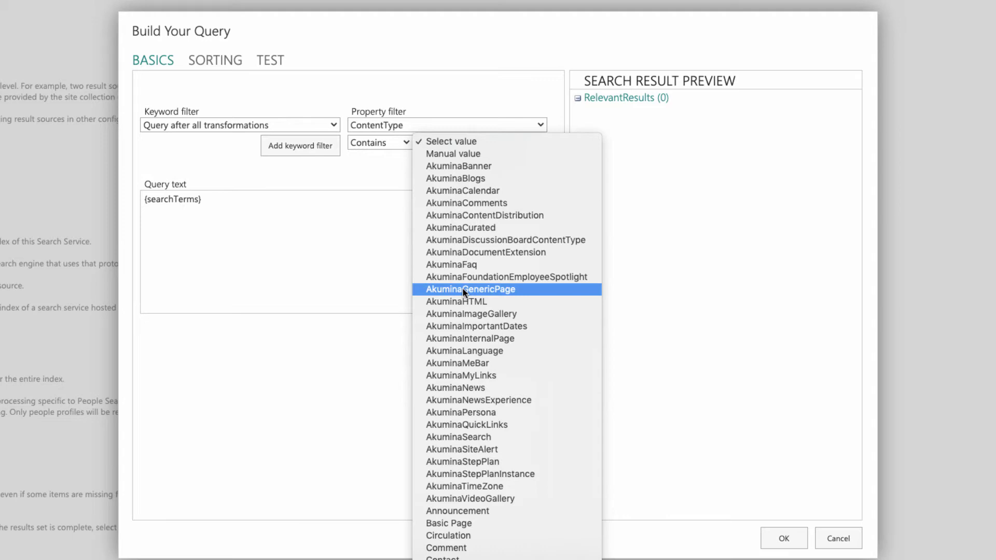
{"action": "left_click", "coordinate": [458, 191]}
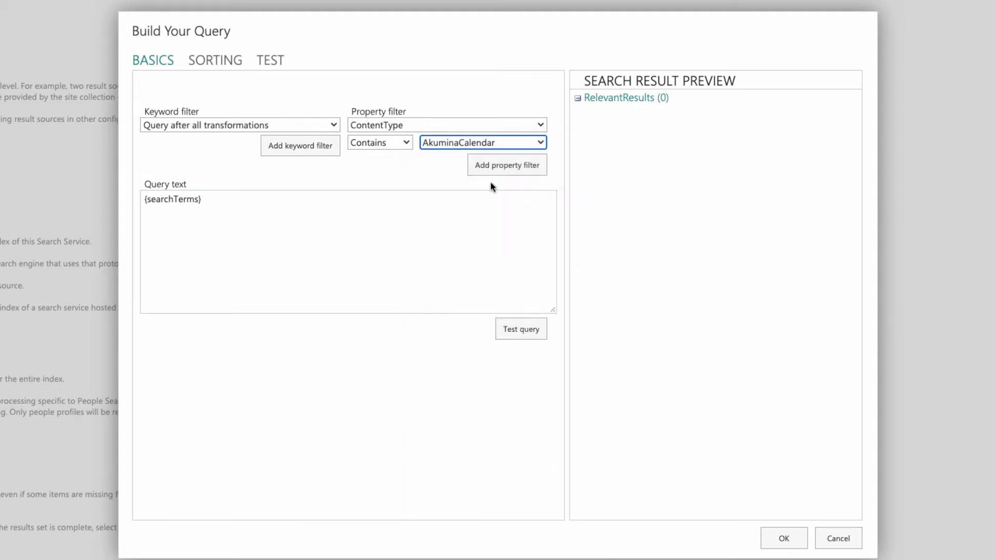
{"action": "left_click", "coordinate": [506, 166]}
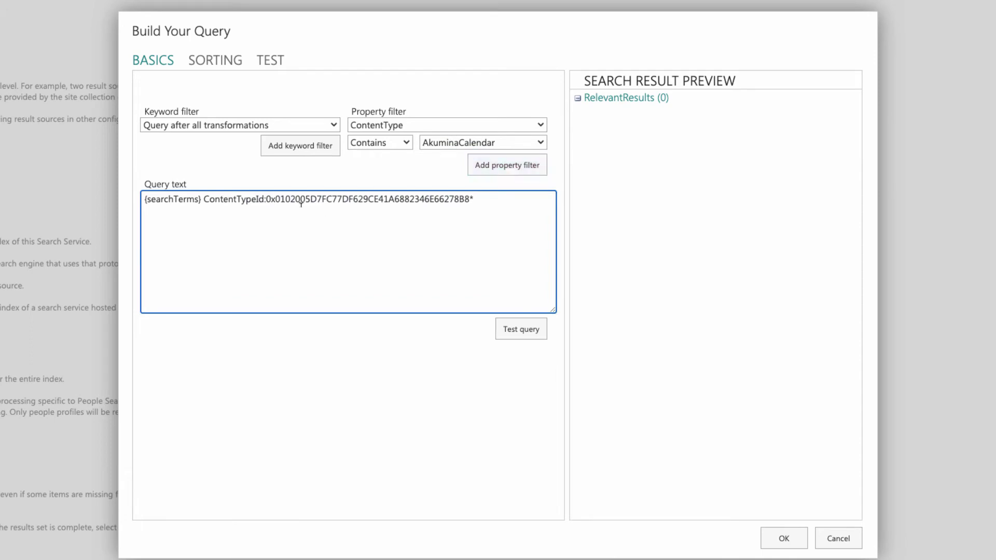
- Rewrite the query text as {searchTerms} ContentType="AkuminaCalendar"
{"action": "left_click_drag", "start_coordinate": [266, 199], "coordinate": [477, 198]}
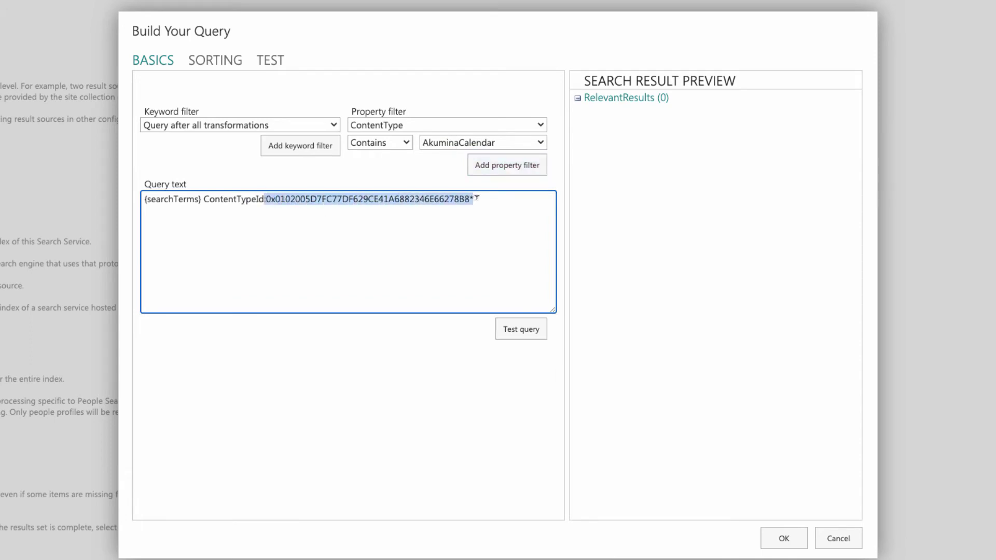
{"action": "key", "text": "BackSpace"}
{"action": "key", "text": "BackSpace"}
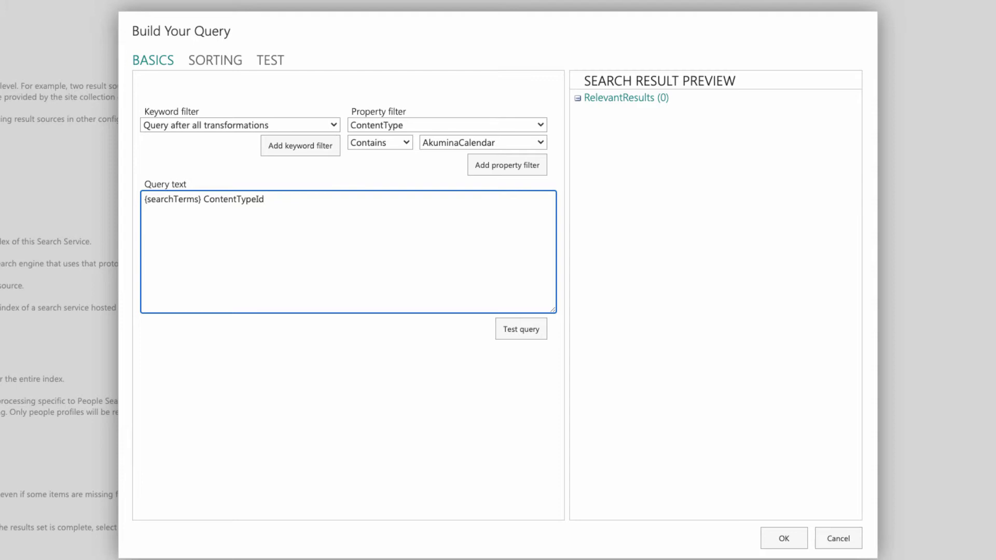
{"action": "type", "text": "=\"AkuminaCalendar\""}
{"action": "key", "text": "Left"}
{"action": "key", "text": "Left"}
{"action": "key", "text": "Left"}
{"action": "key", "text": "Left"}
{"action": "key", "text": "Left"}
{"action": "key", "text": "Left"}
{"action": "key", "text": "Left"}
{"action": "key", "text": "Left"}
{"action": "key", "text": "Left"}
{"action": "key", "text": "Left"}
{"action": "key", "text": "Left"}
{"action": "key", "text": "Left"}
{"action": "key", "text": "Left"}
{"action": "key", "text": "Left"}
{"action": "key", "text": "Left"}
{"action": "key", "text": "Left"}
{"action": "key", "text": "Left"}
{"action": "key", "text": "BackSpace"}
{"action": "key", "text": "BackSpace"}
- Test the query and confirm 47 calendar events such as Test Event and Company Outing
{"action": "left_click", "coordinate": [511, 330]}
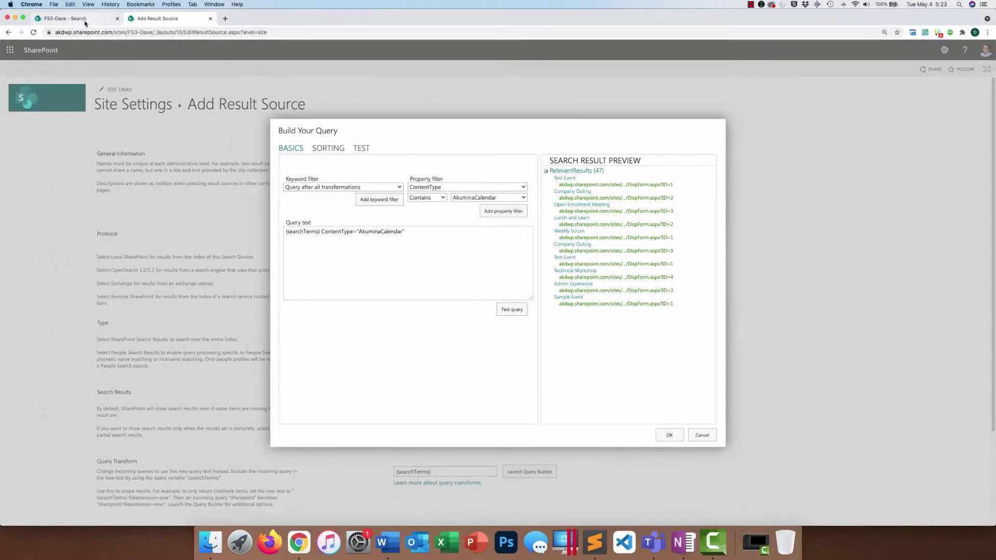
- Cancel the open Widget Manager, then list GenericSearchListWidget instances in AppManager's Widget Manager
{"action": "left_click", "coordinate": [85, 21]}
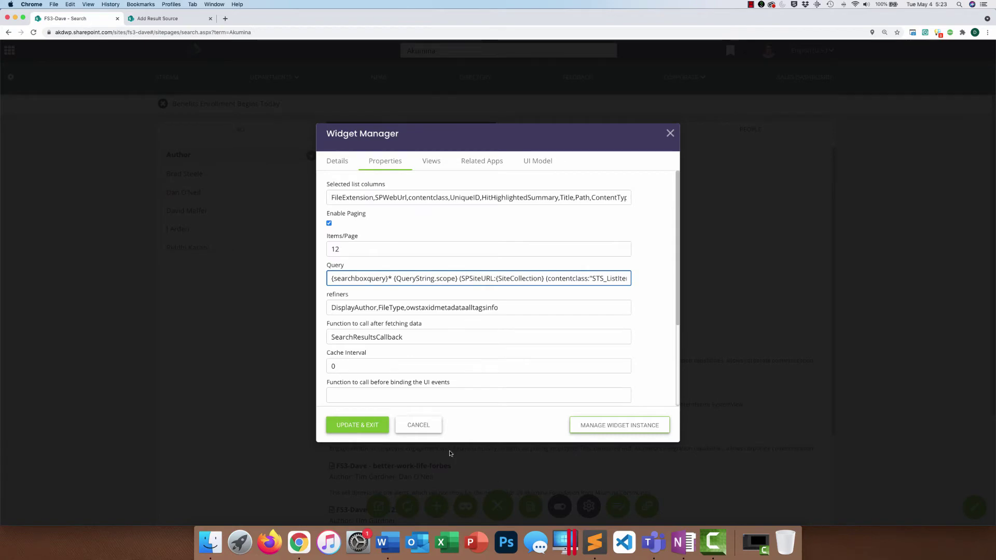
{"action": "left_click", "coordinate": [419, 426]}
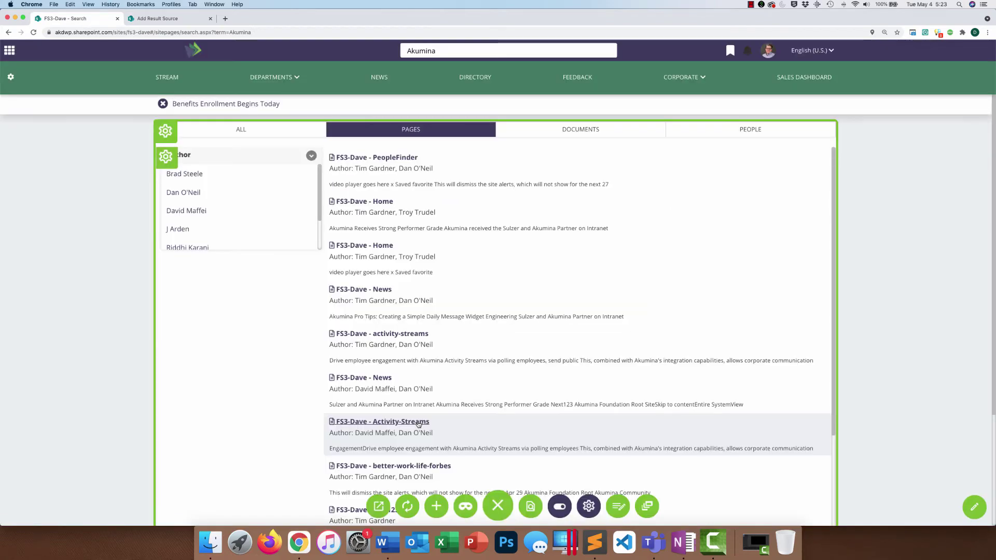
{"action": "left_click", "coordinate": [378, 506]}
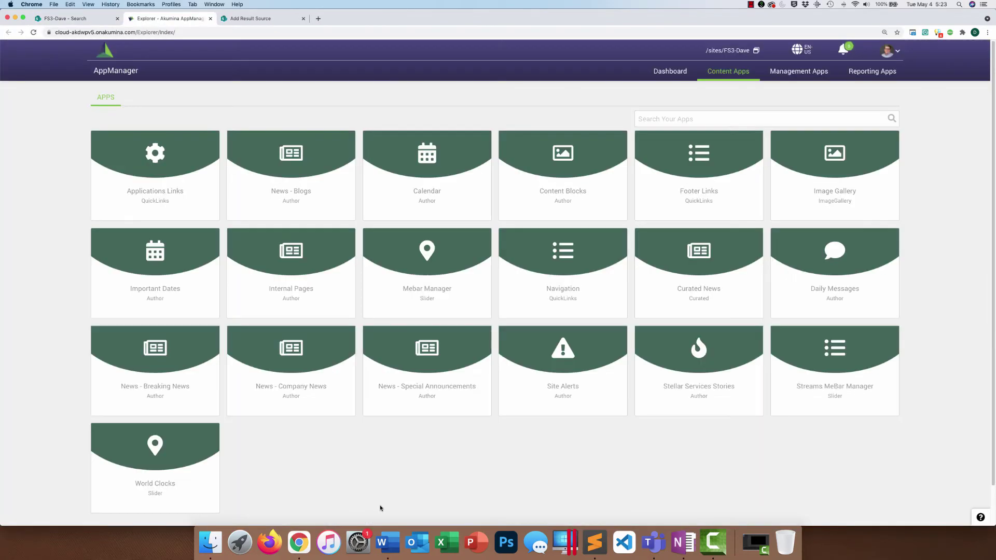
{"action": "left_click", "coordinate": [799, 72]}
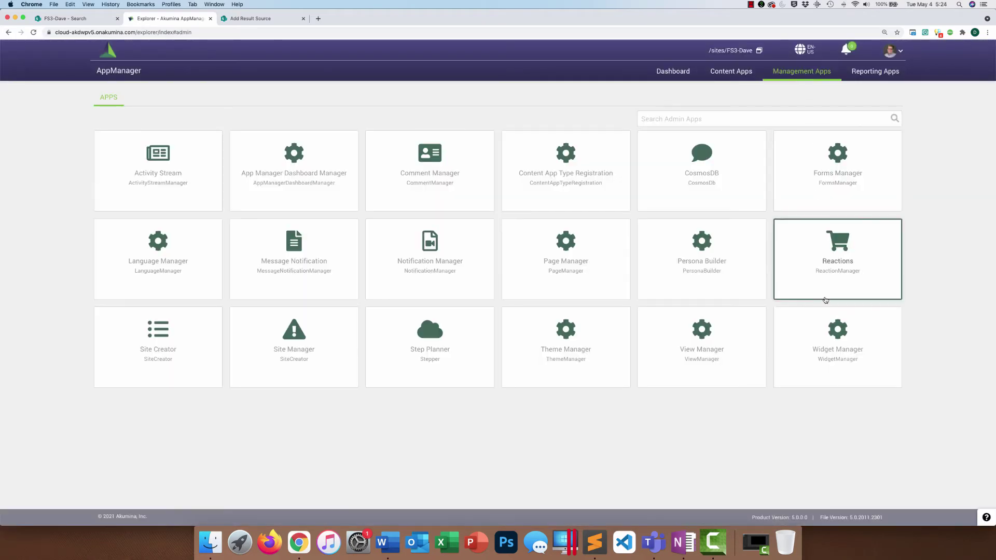
{"action": "left_click", "coordinate": [835, 332]}
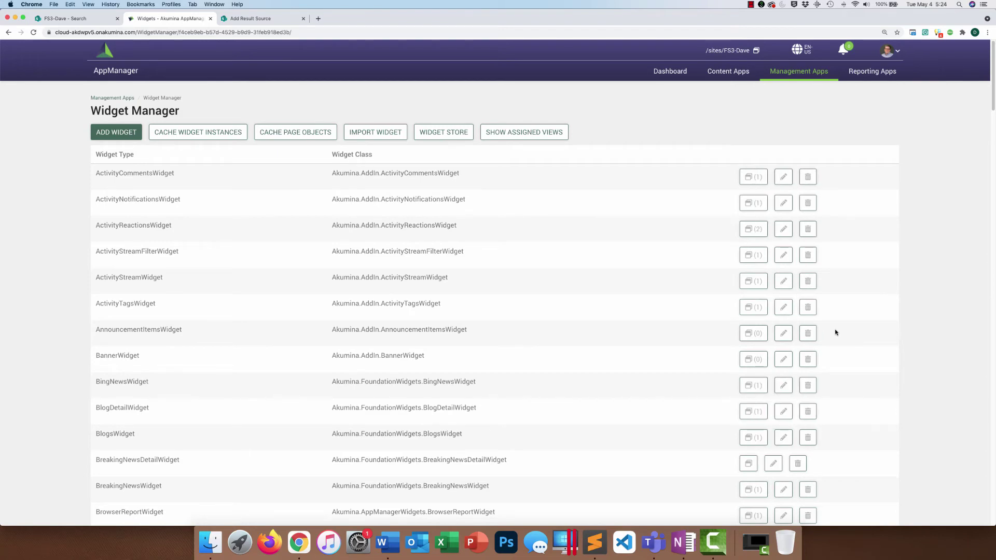
{"action": "scroll", "coordinate": [256, 318], "scroll_direction": "down", "scroll_amount": 5}
{"action": "scroll", "coordinate": [256, 320], "scroll_direction": "down", "scroll_amount": 11}
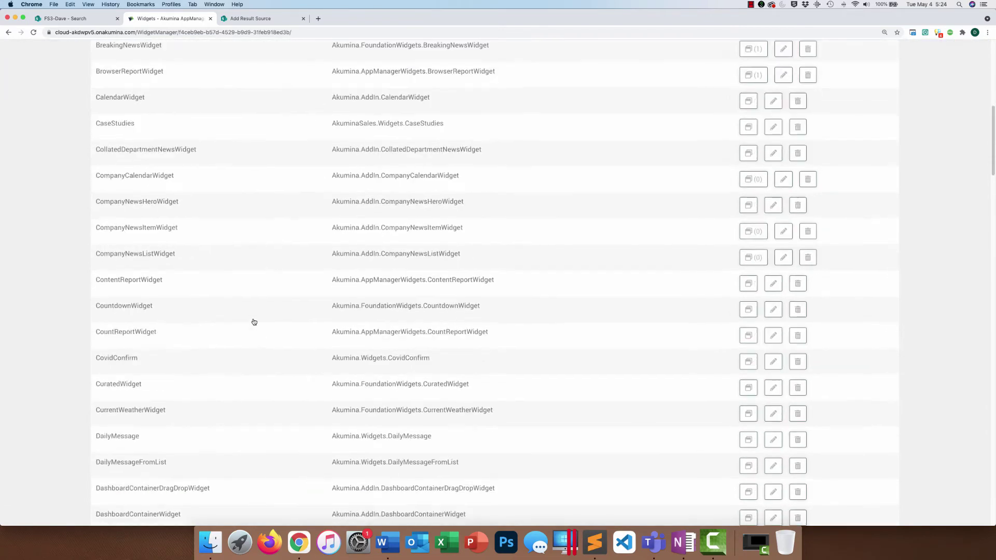
{"action": "scroll", "coordinate": [255, 326], "scroll_direction": "down", "scroll_amount": 13}
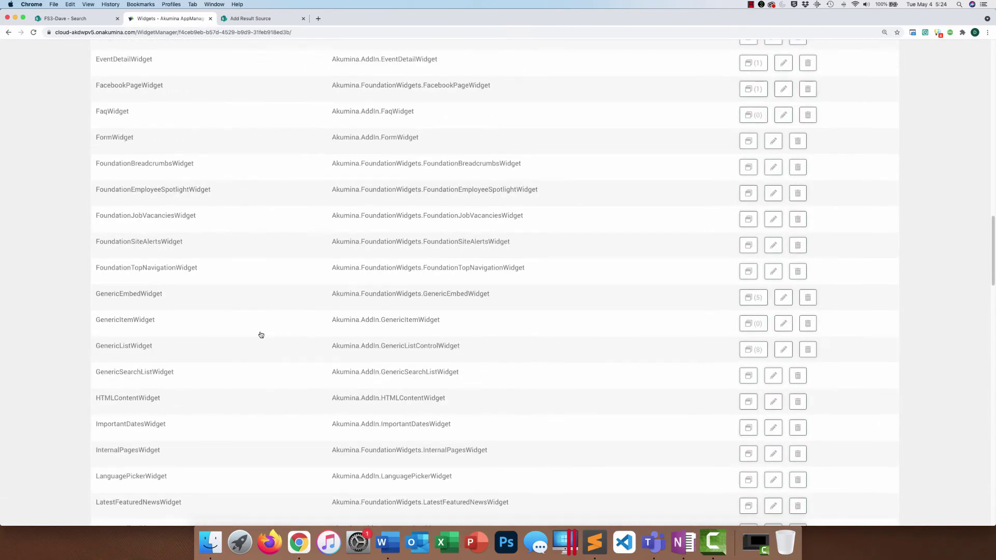
{"action": "left_click", "coordinate": [752, 376]}
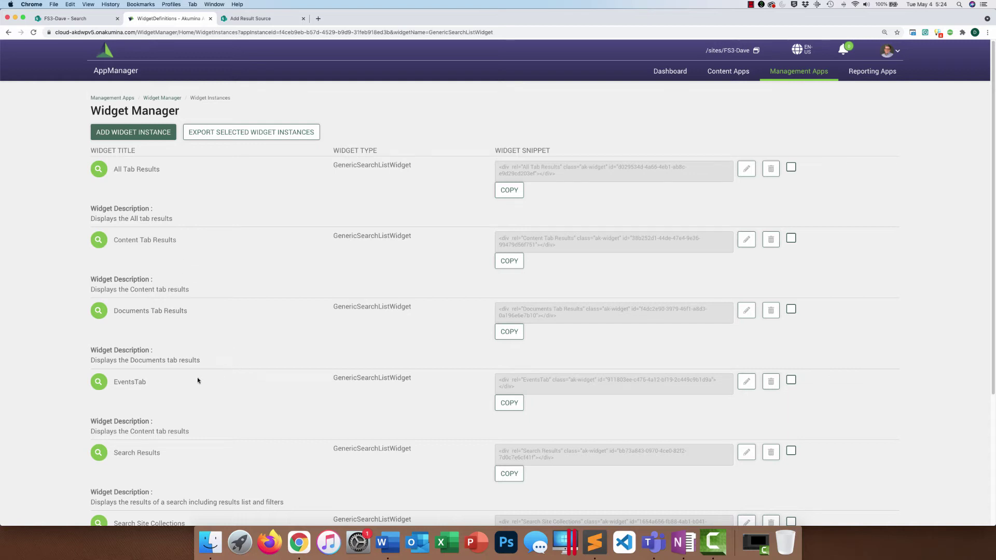
- Edit the EventsTab instance and review its ContentType="AkuminaCalendar" query and Event List view options
{"action": "left_click", "coordinate": [748, 382]}
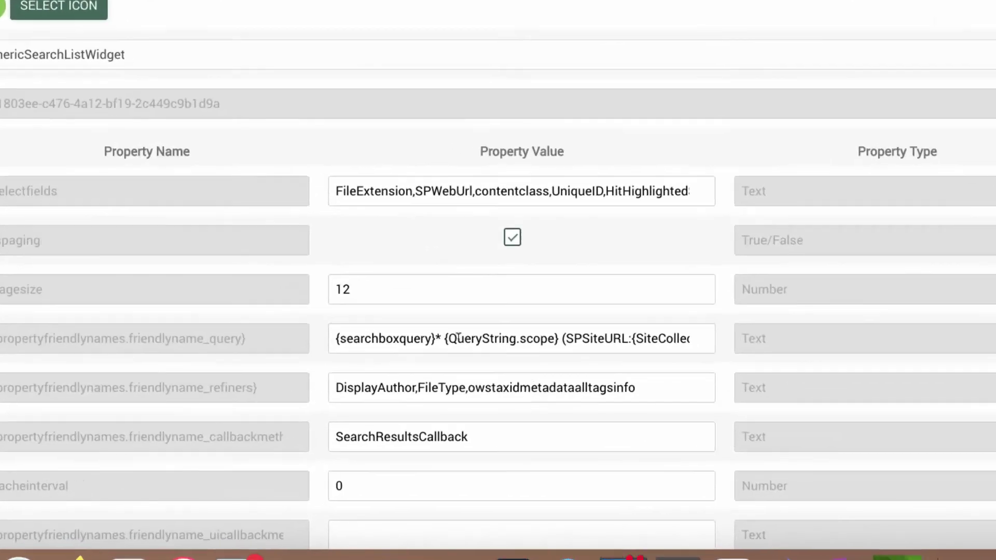
{"action": "left_click_drag", "start_coordinate": [453, 338], "coordinate": [713, 328]}
{"action": "left_click", "coordinate": [559, 326]}
{"action": "left_click_drag", "start_coordinate": [457, 326], "coordinate": [318, 326]}
{"action": "left_click", "coordinate": [540, 326]}
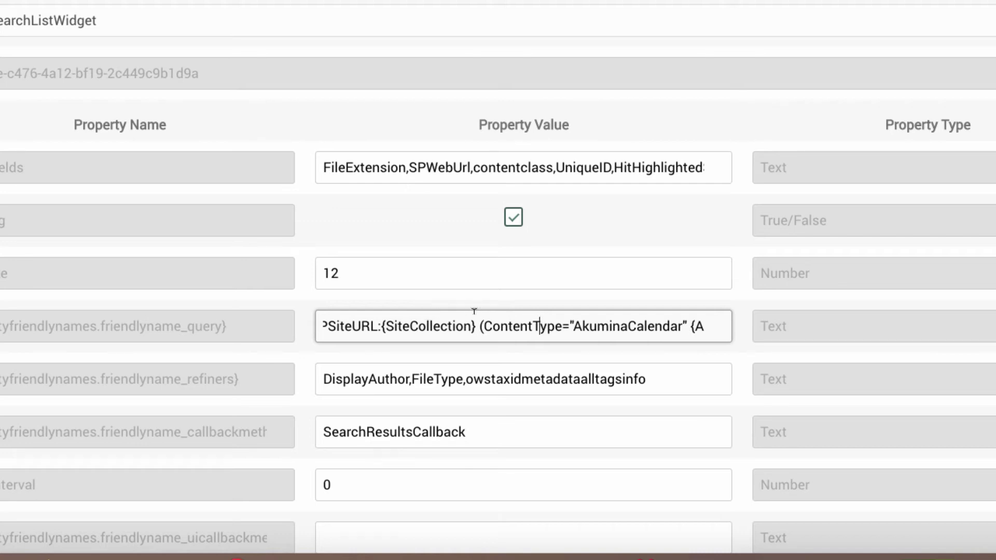
{"action": "scroll", "coordinate": [473, 311], "scroll_direction": "down", "scroll_amount": 3}
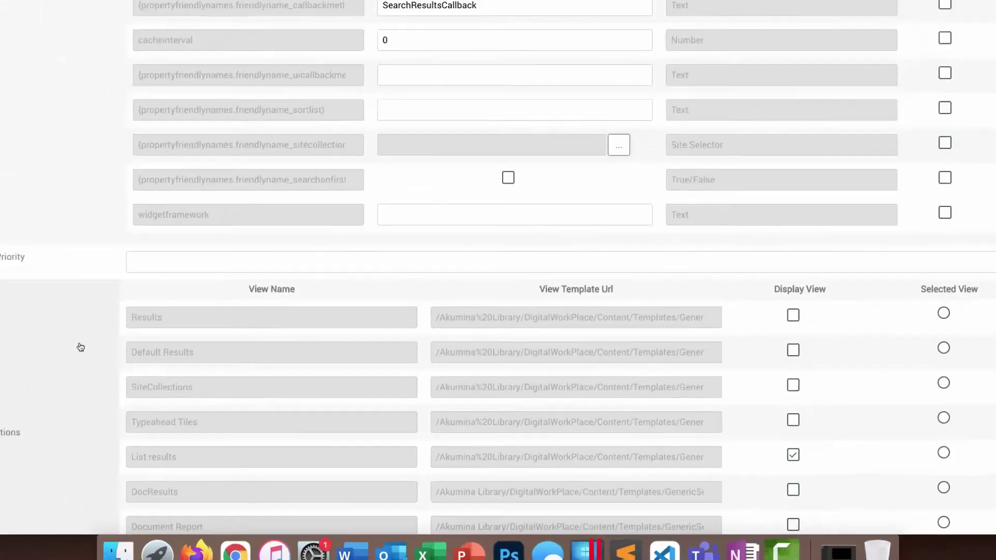
{"action": "scroll", "coordinate": [194, 383], "scroll_direction": "down", "scroll_amount": 1}
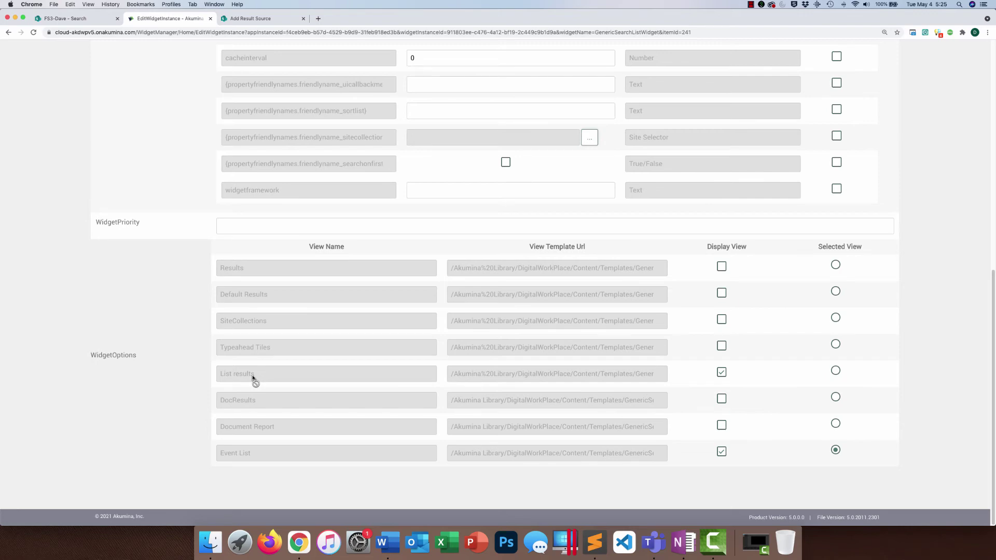
{"action": "scroll", "coordinate": [249, 383], "scroll_direction": "up", "scroll_amount": 10}
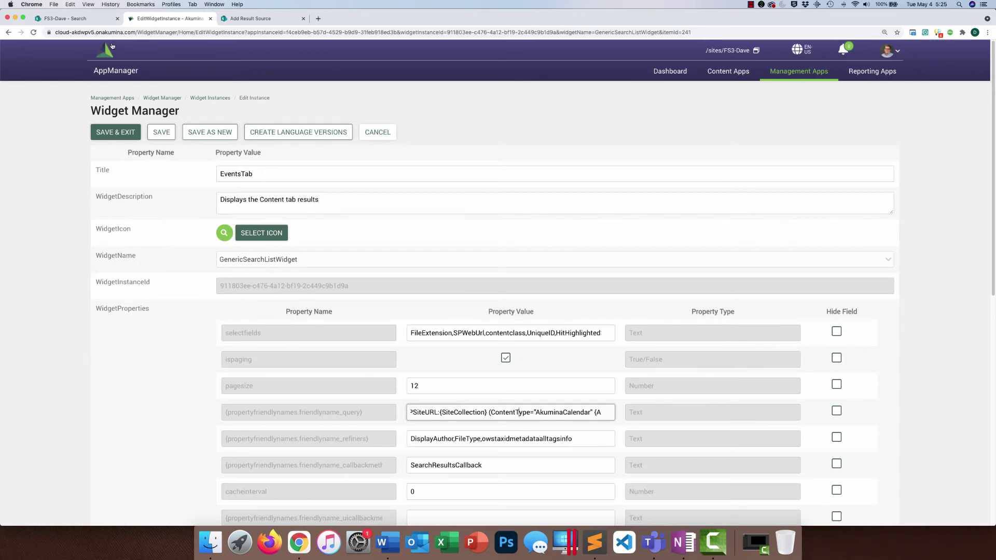
- Open the Search Results tab widget's properties and select its whole tabs JSON value
{"action": "left_click", "coordinate": [82, 19]}
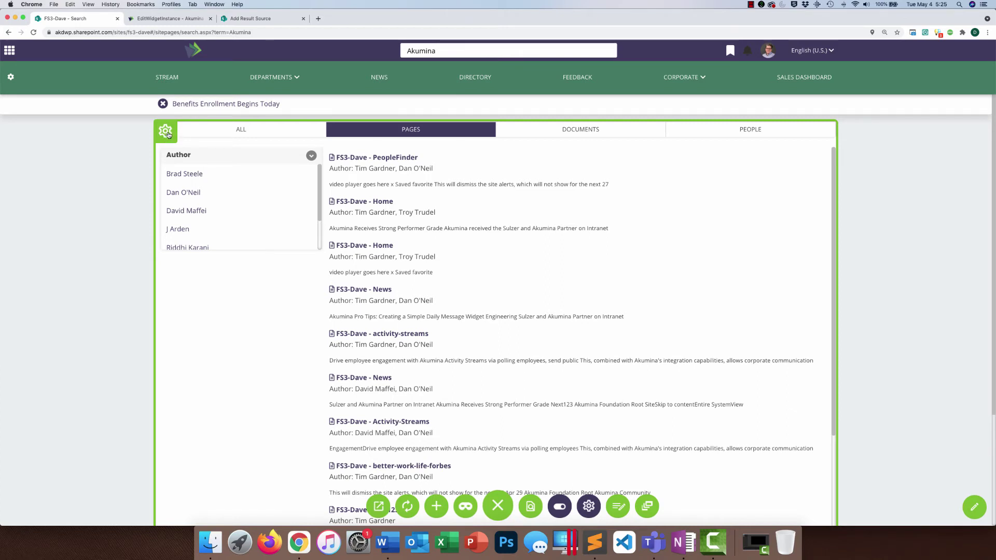
{"action": "left_click", "coordinate": [166, 132]}
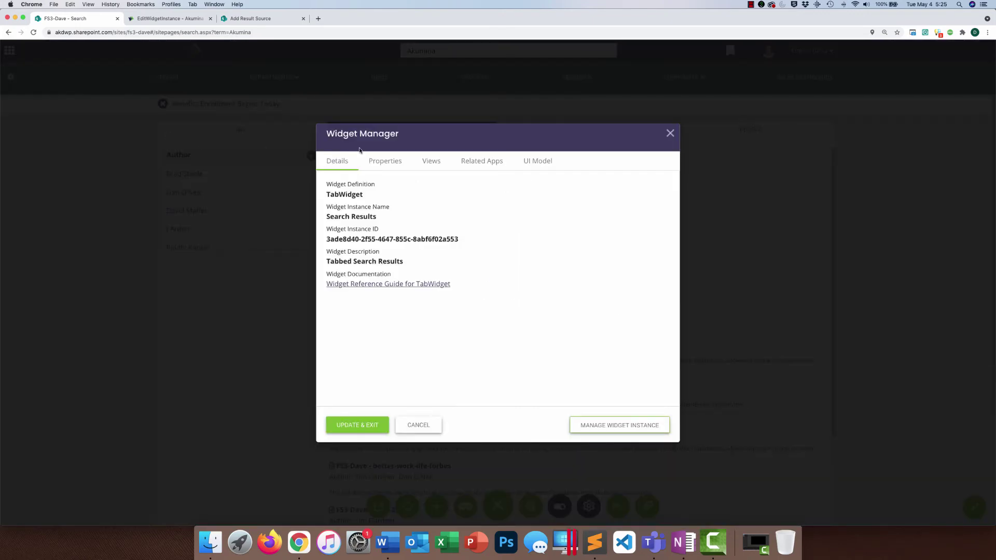
{"action": "left_click", "coordinate": [394, 167]}
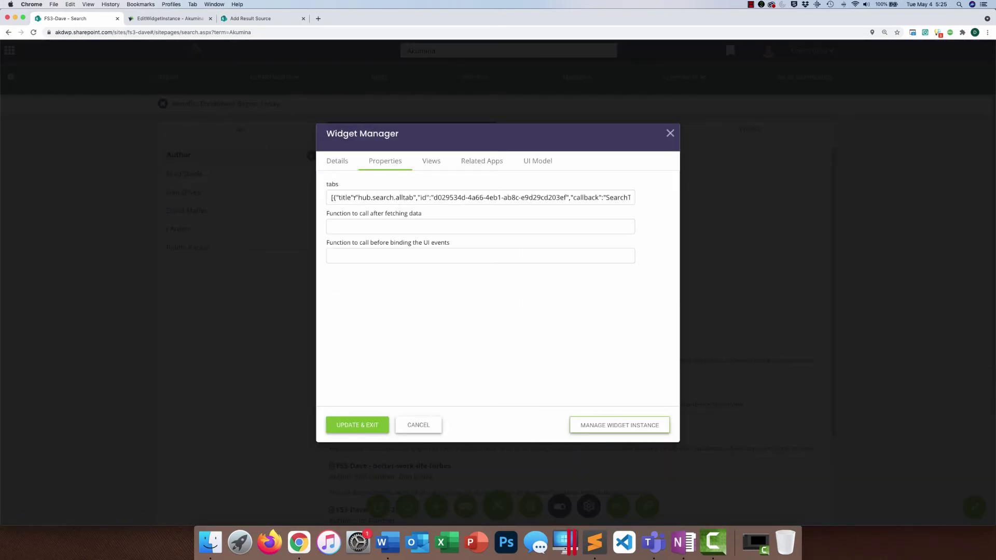
{"action": "triple_click", "coordinate": [357, 198]}
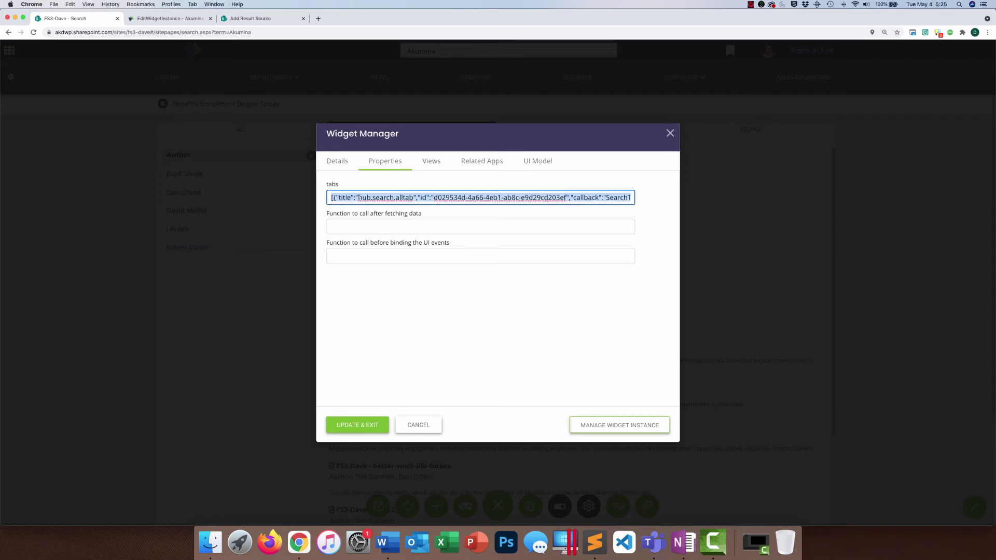
- Paste the copied tabs JSON into a new Sublime Text window
{"action": "right_click", "coordinate": [594, 543]}
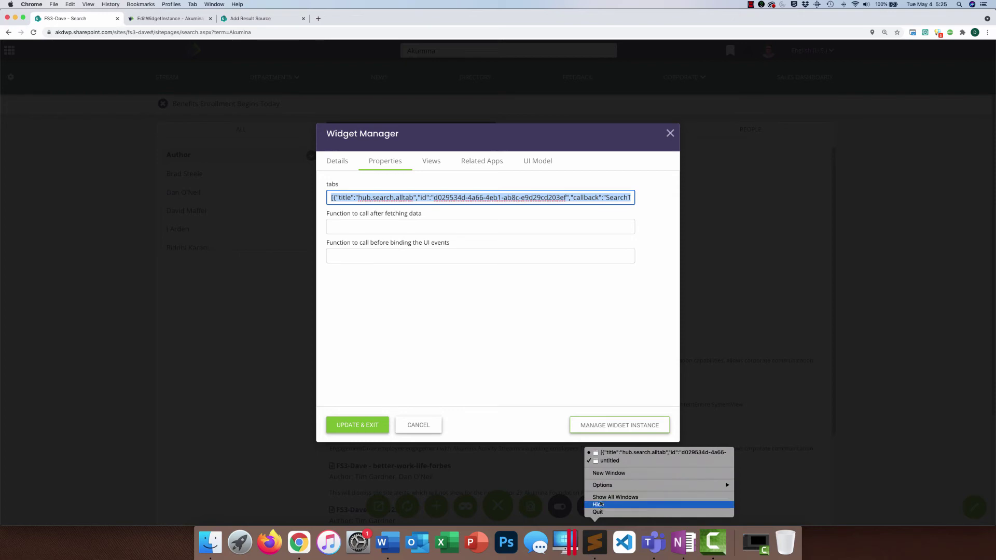
{"action": "key", "text": "Escape"}
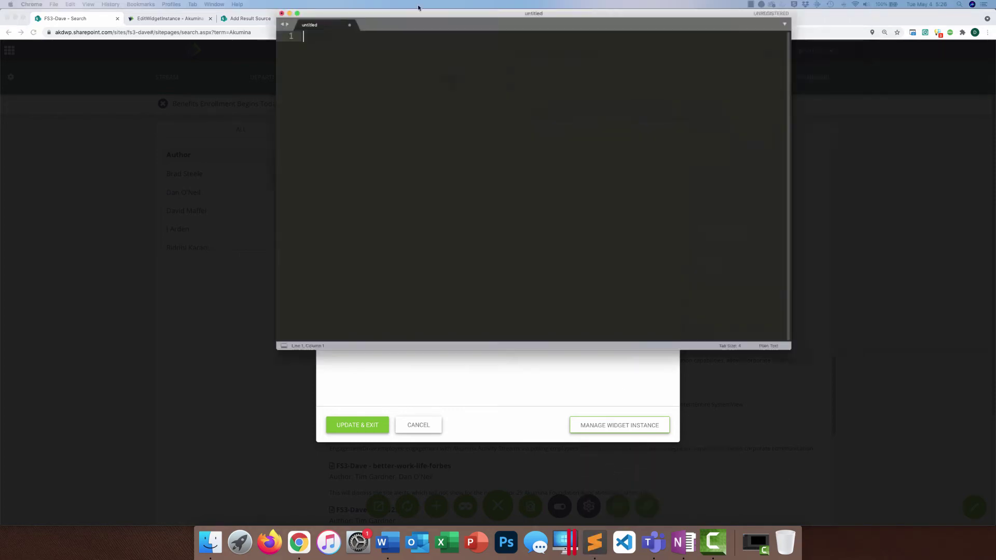
{"action": "left_click_drag", "start_coordinate": [419, 16], "coordinate": [244, 49]}
{"action": "type", "text": "[{\"title\":\"hub.search.alltab\",\"id\":\"d029534d-4a66-4eb1-ab8c-e9d29cd203ef\",\"callback\":\"SearchTabCallback\"},{\"title\":\"hub.search.contenttab\",\"id\":\"38b252d1-44de-47e4-9e36-99479d56f751\",\"callback\":\"SearchTabCallback\"},{\"title\":\"hub.search.documentstab\",\"id\":\"f4dc2e90-3979-46f1-a8d3-0a196e6e7b10\",\"callback\":\"SearchTabCallback\"},{\"title\":\"hub.search.peopletab\",\"id\":\"3cddb1bf-5d50-4843-90ba-1cd0a9f6a714\",\"callback\":\"SearchTabPeopleCallback\"}]"}
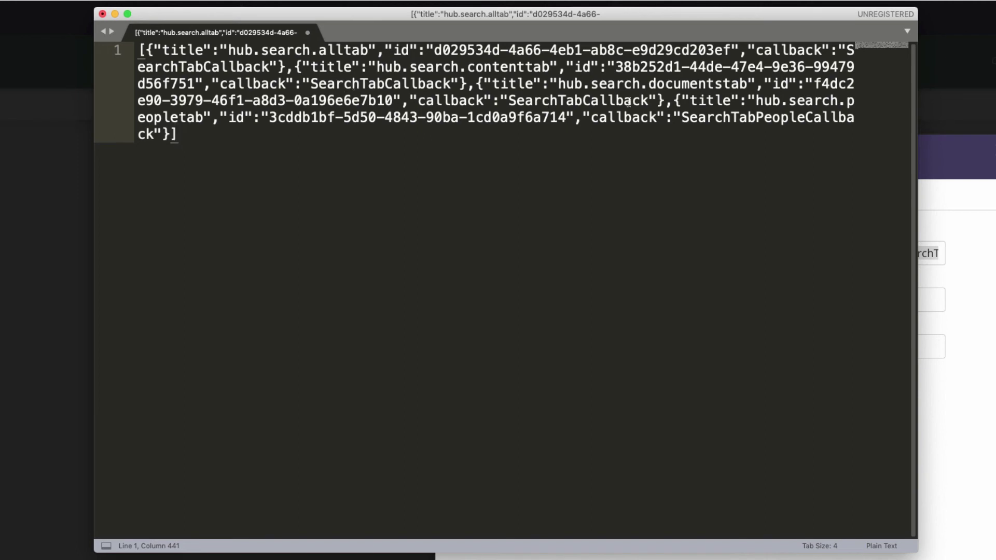
- Duplicate the documentstab entry and retitle the copy 'Events'
{"action": "left_click_drag", "start_coordinate": [477, 83], "coordinate": [666, 100]}
{"action": "key", "text": "super+c"}
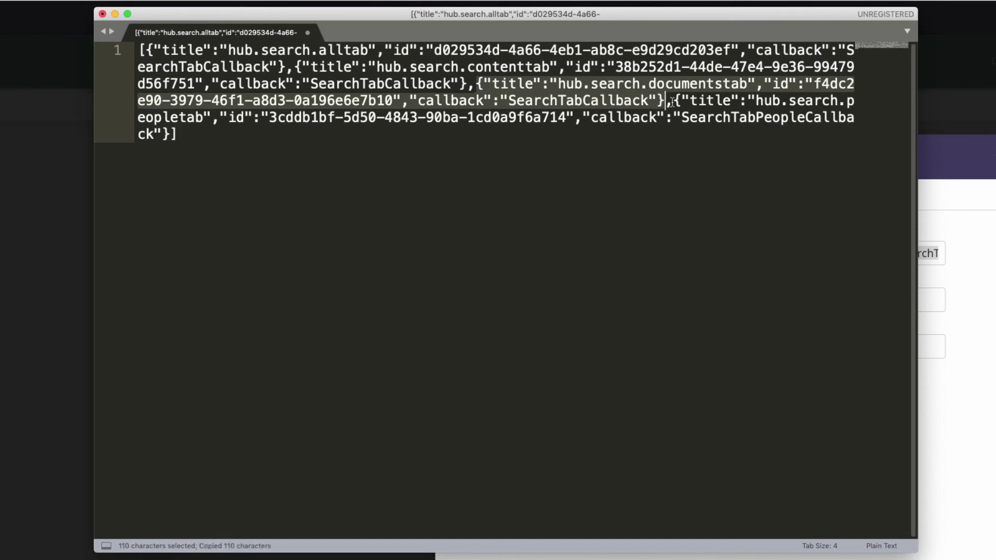
{"action": "left_click", "coordinate": [672, 102]}
{"action": "key", "text": "super+v"}
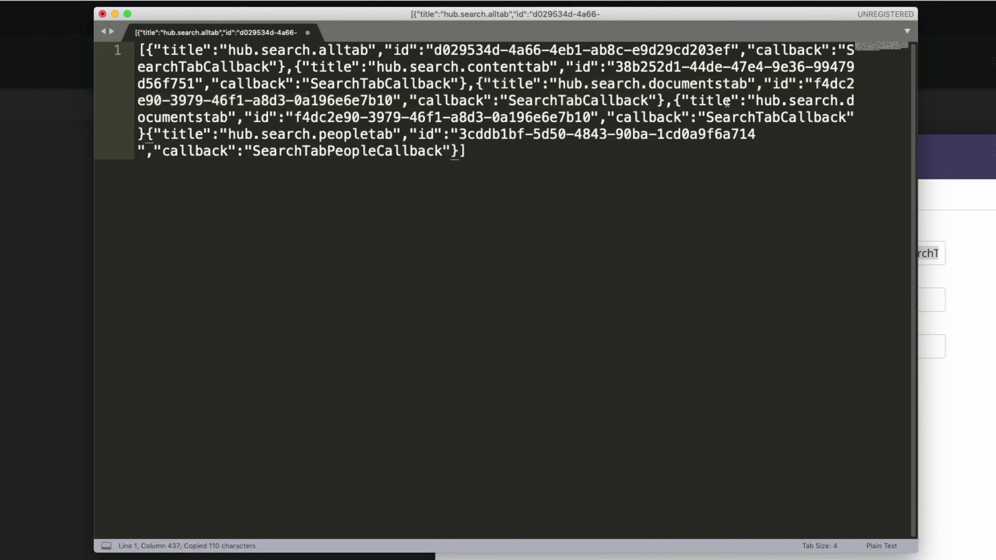
{"action": "type", "text": ","}
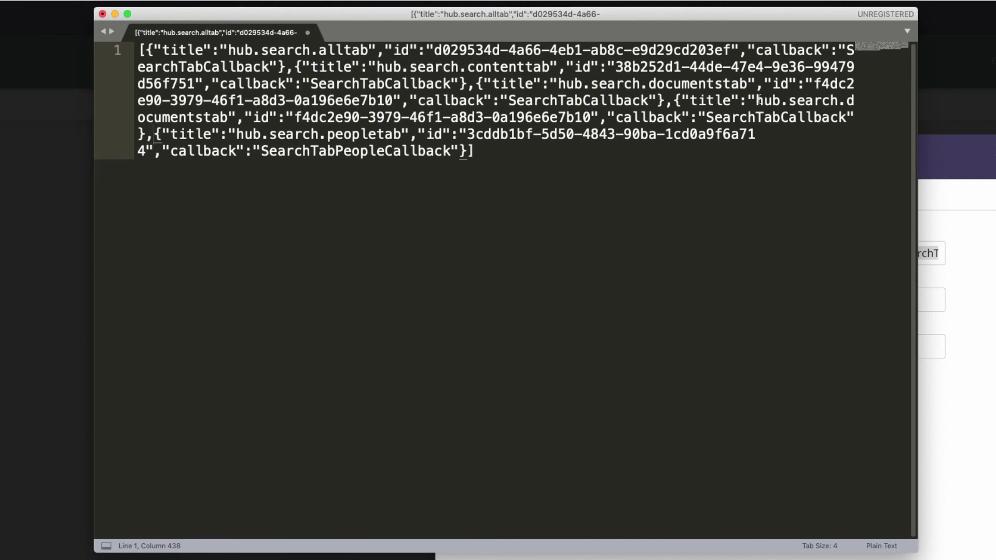
{"action": "left_click_drag", "start_coordinate": [758, 100], "coordinate": [228, 118]}
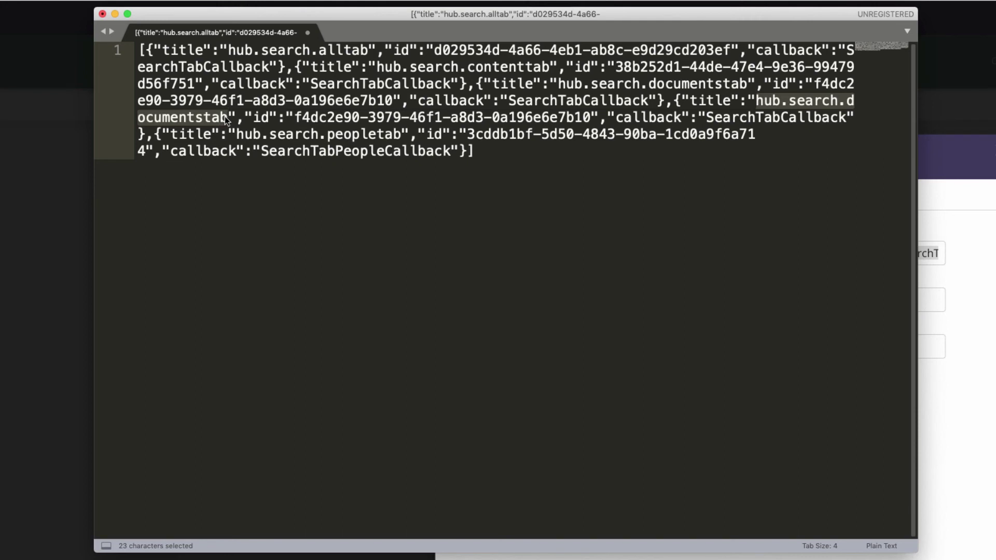
{"action": "type", "text": "EventsTab"}
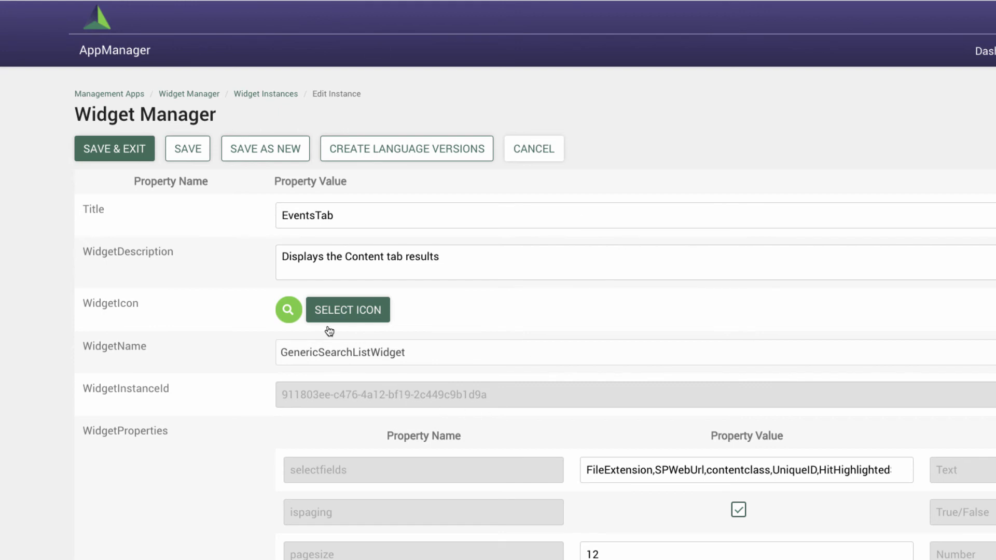
- Replace the Events entry's id with EventsTab's WidgetInstanceId, then copy the whole JSON
{"action": "triple_click", "coordinate": [319, 395]}
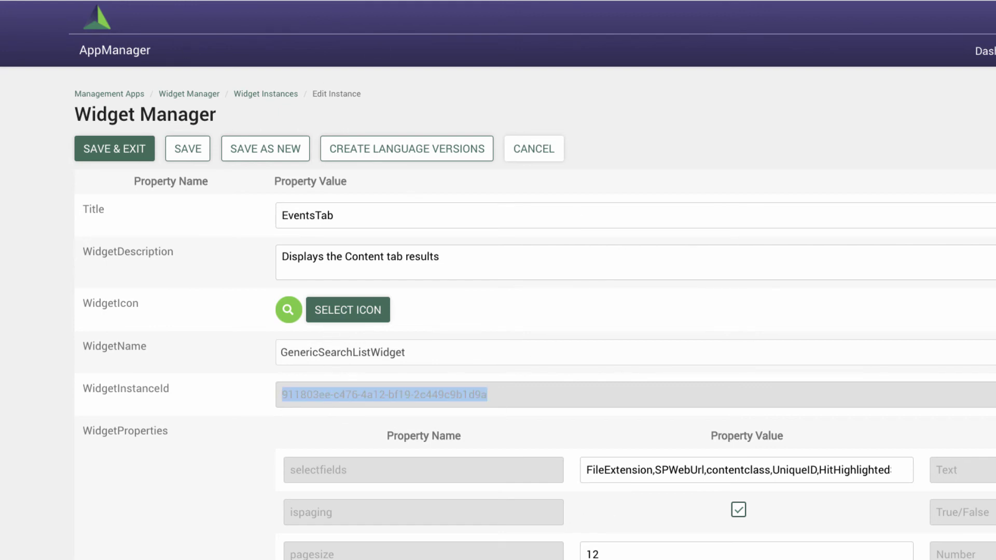
{"action": "key", "text": "super+Tab"}
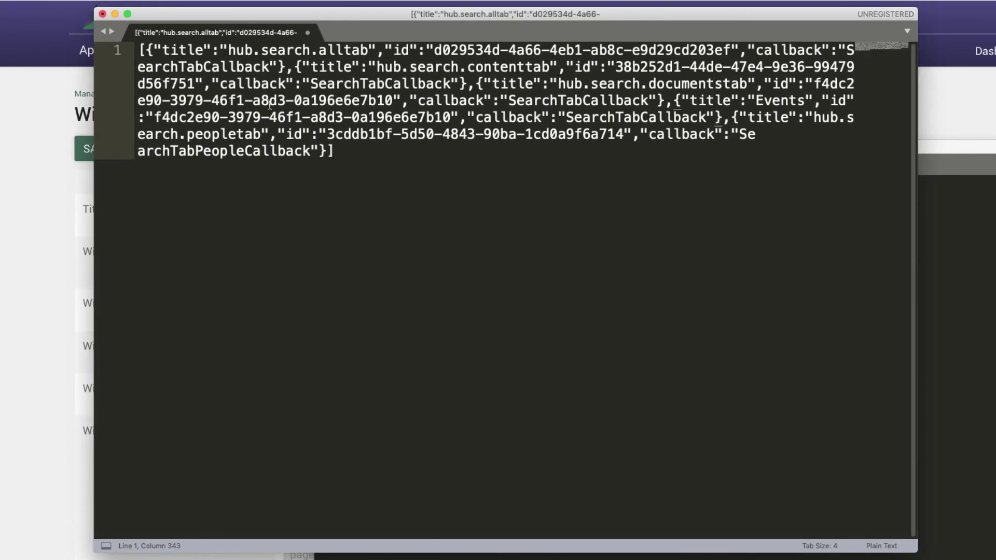
{"action": "left_click_drag", "start_coordinate": [155, 118], "coordinate": [448, 120]}
{"action": "key", "text": "super+v"}
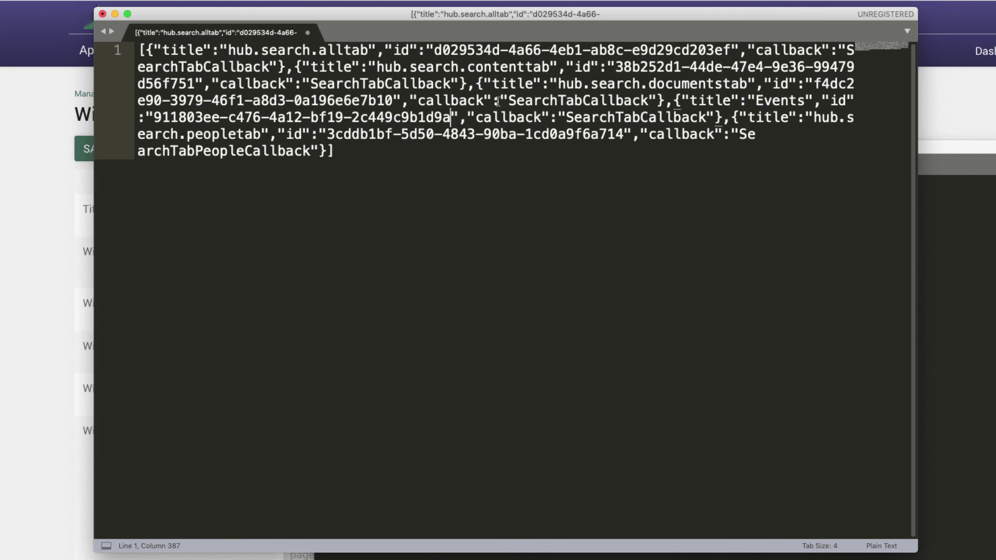
{"action": "left_click_drag", "start_coordinate": [342, 151], "coordinate": [74, 25]}
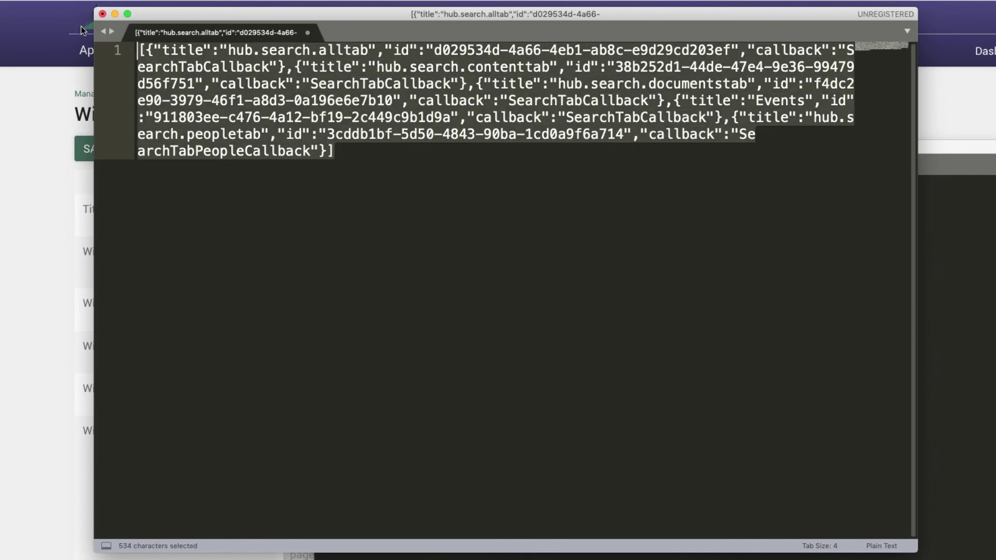
{"action": "key", "text": "super+c"}
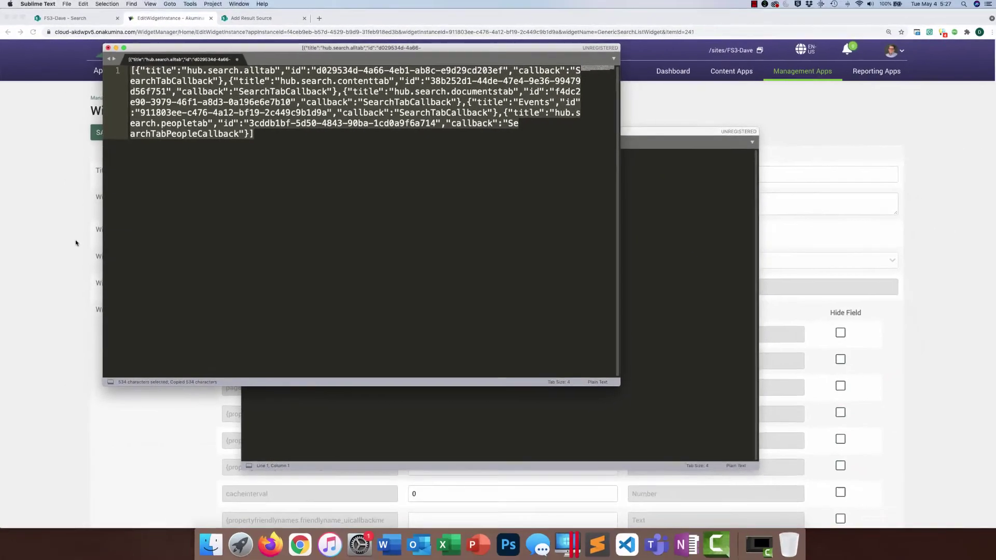
- Replace the search widget's tabs value with the five-tab JSON and save it, answering NO to apply beyond this page
{"action": "left_click", "coordinate": [76, 243]}
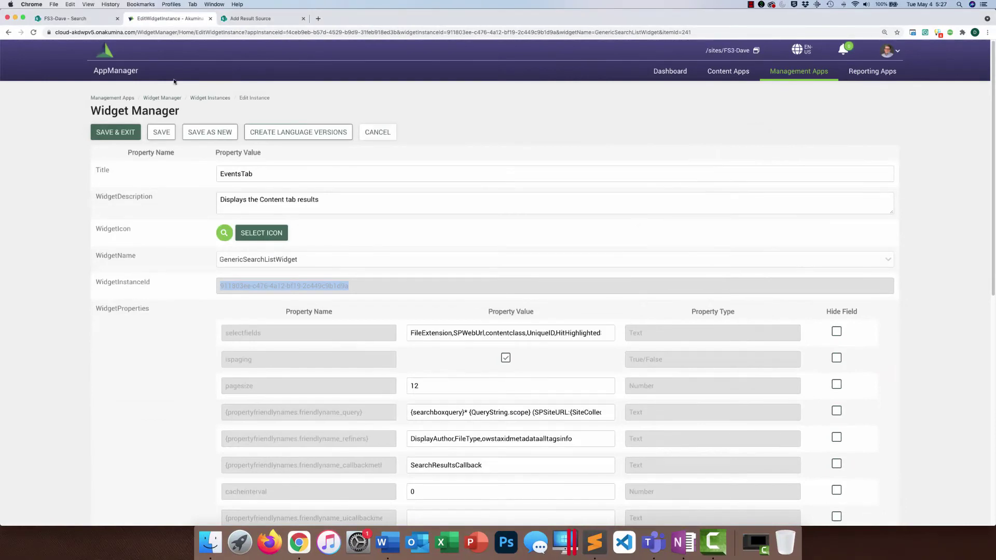
{"action": "left_click", "coordinate": [74, 19]}
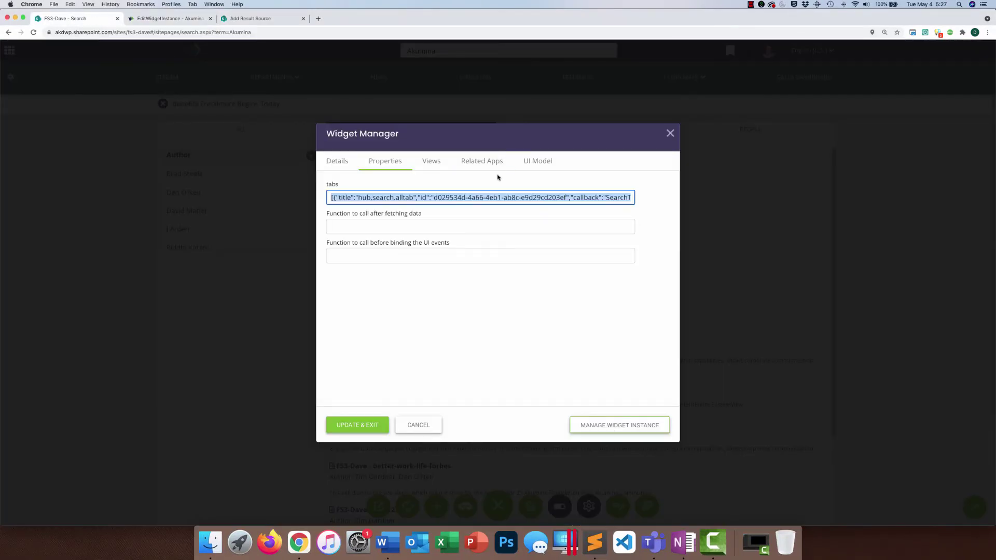
{"action": "key", "text": "BackSpace"}
{"action": "key", "text": "super+v"}
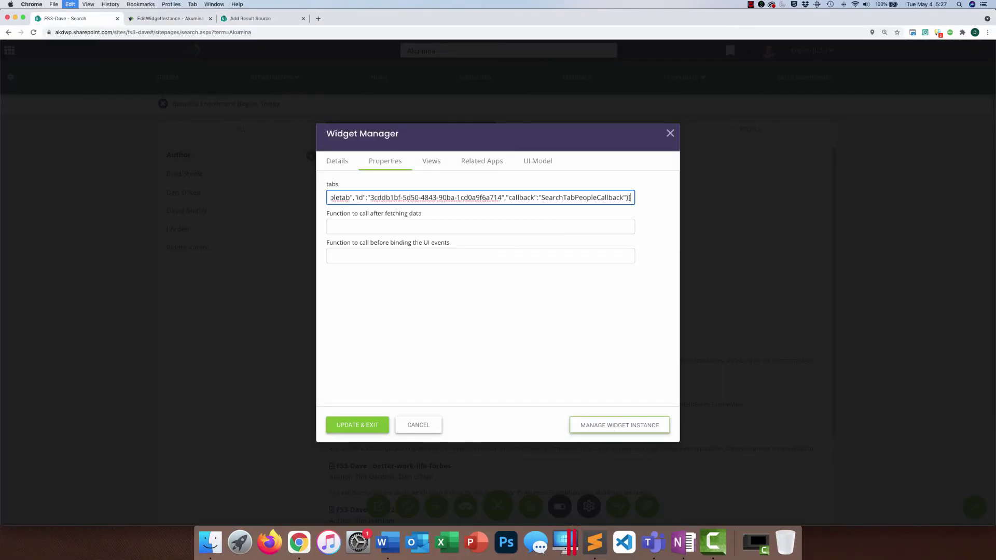
{"action": "left_click", "coordinate": [363, 432]}
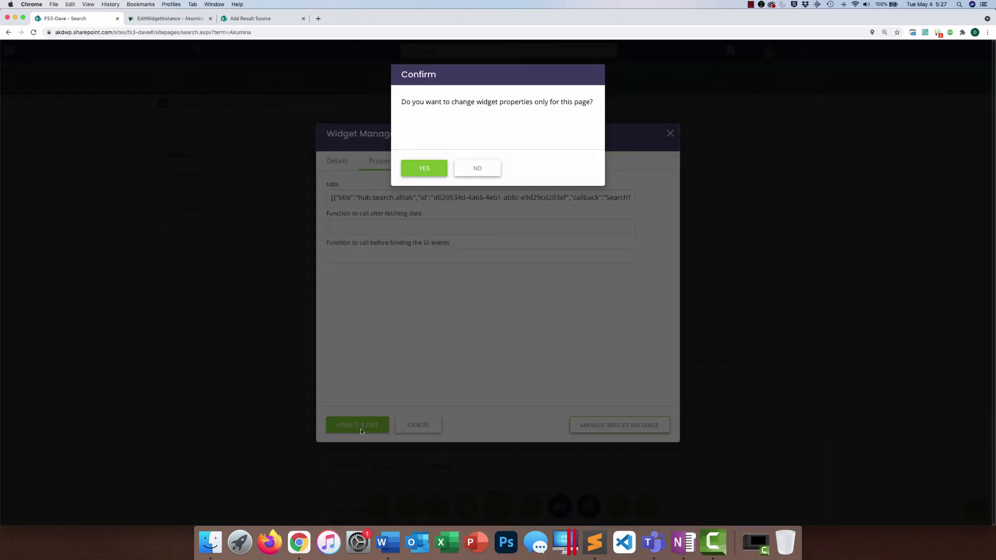
{"action": "left_click", "coordinate": [479, 172]}
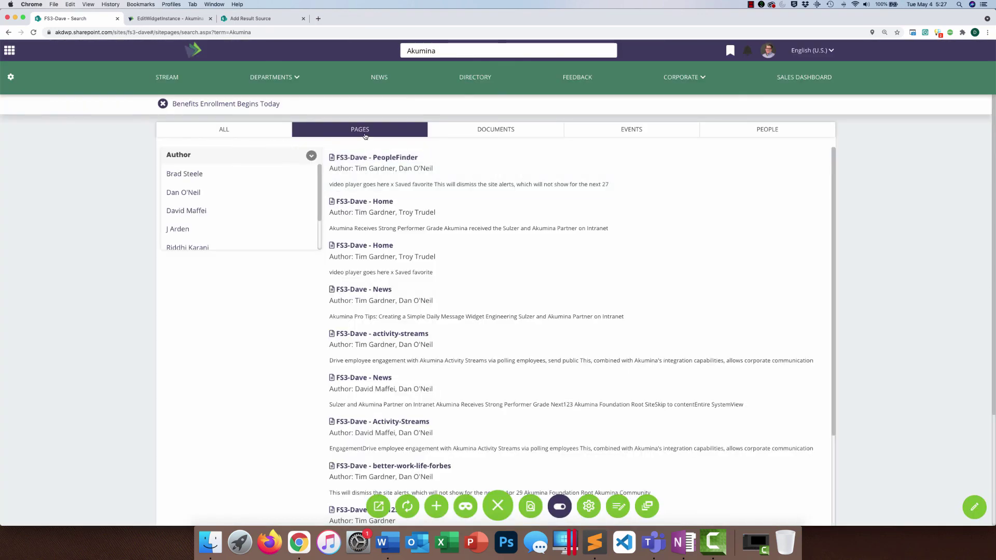
- Open the new Events tab and search it for 'training'
{"action": "left_click", "coordinate": [602, 129]}
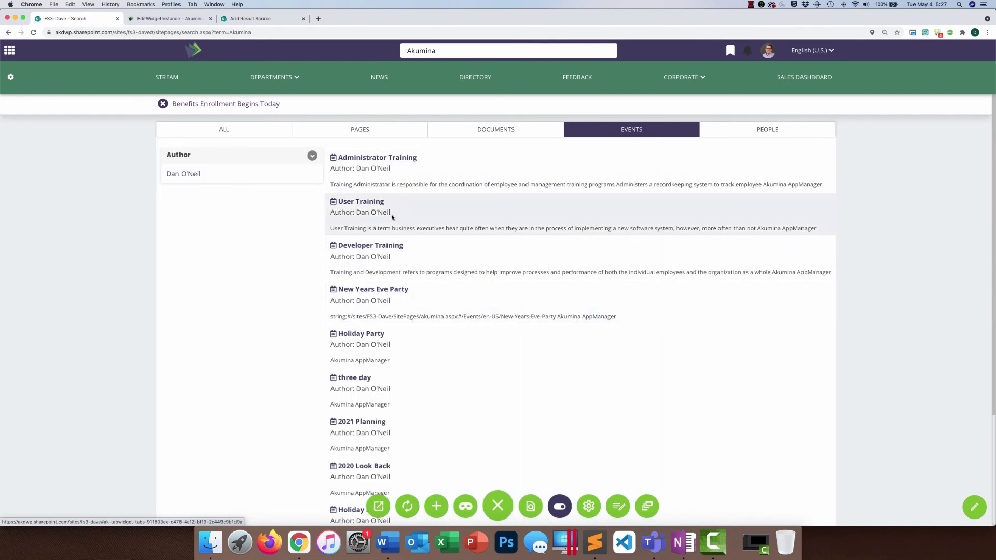
{"action": "double_click", "coordinate": [421, 50]}
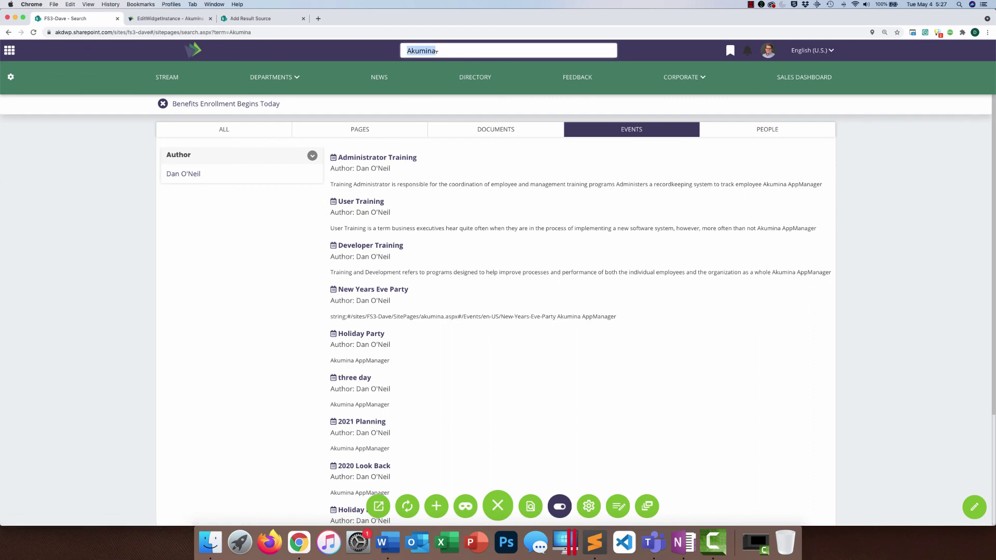
{"action": "type", "text": "training"}
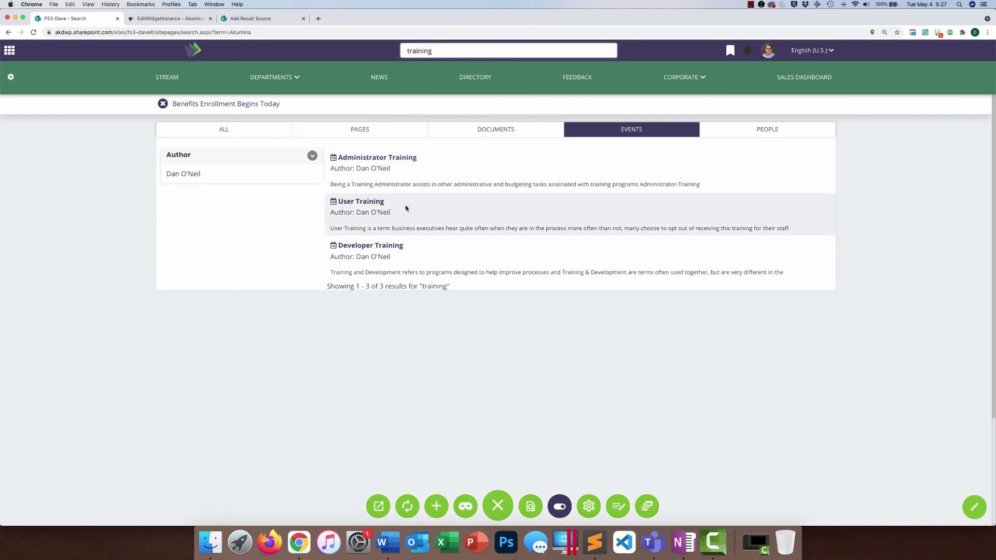
- Search for '2020' and switch to the All results tab
{"action": "double_click", "coordinate": [423, 51]}
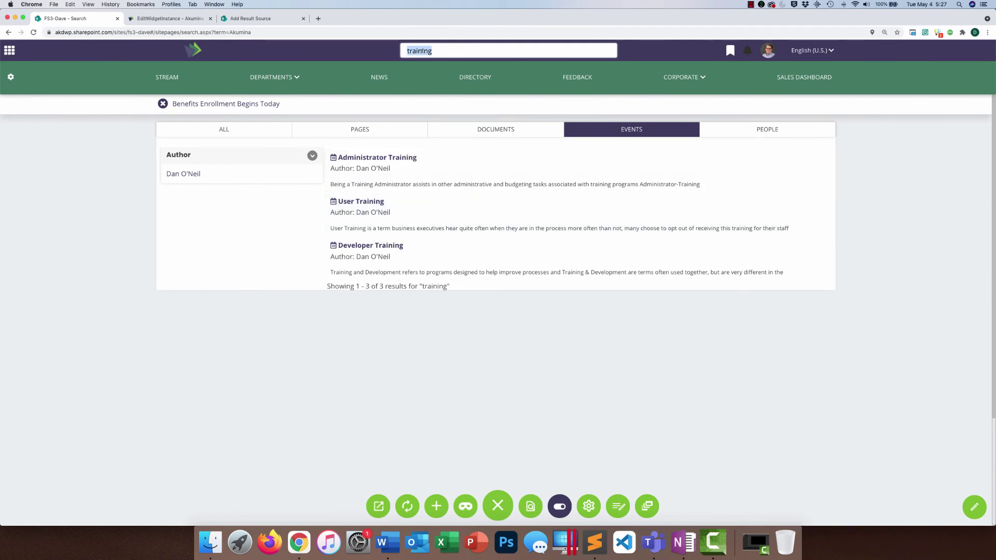
{"action": "type", "text": "2020"}
{"action": "key", "text": "Return"}
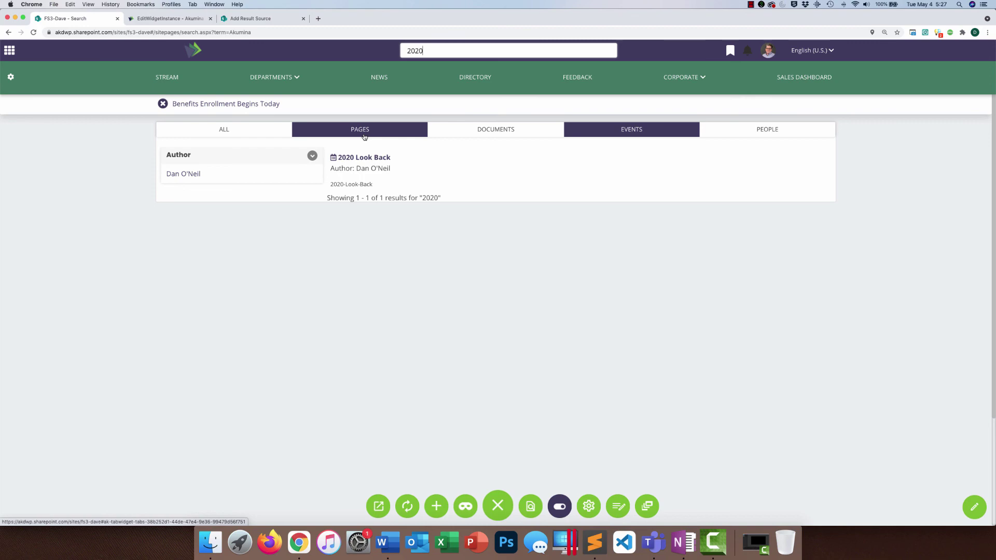
{"action": "left_click", "coordinate": [246, 133]}
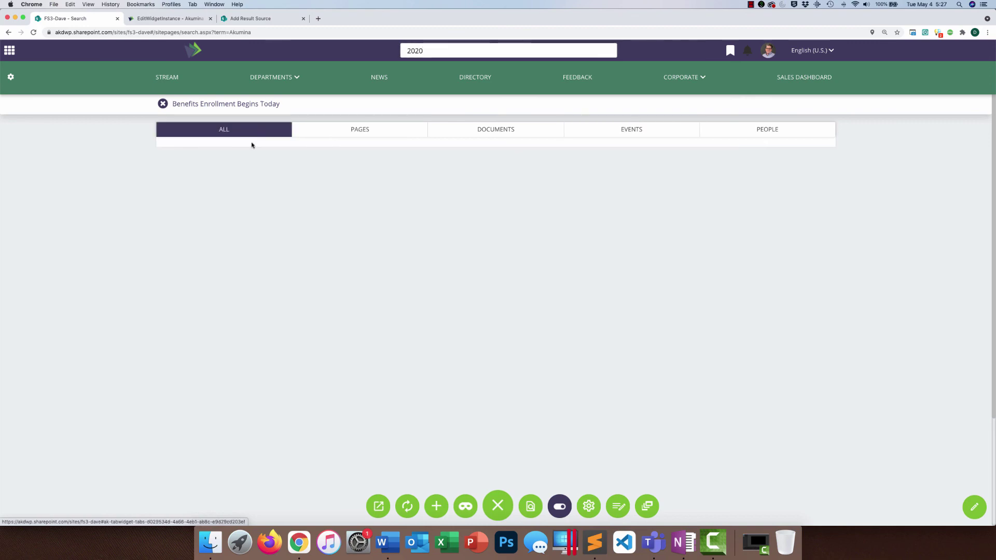